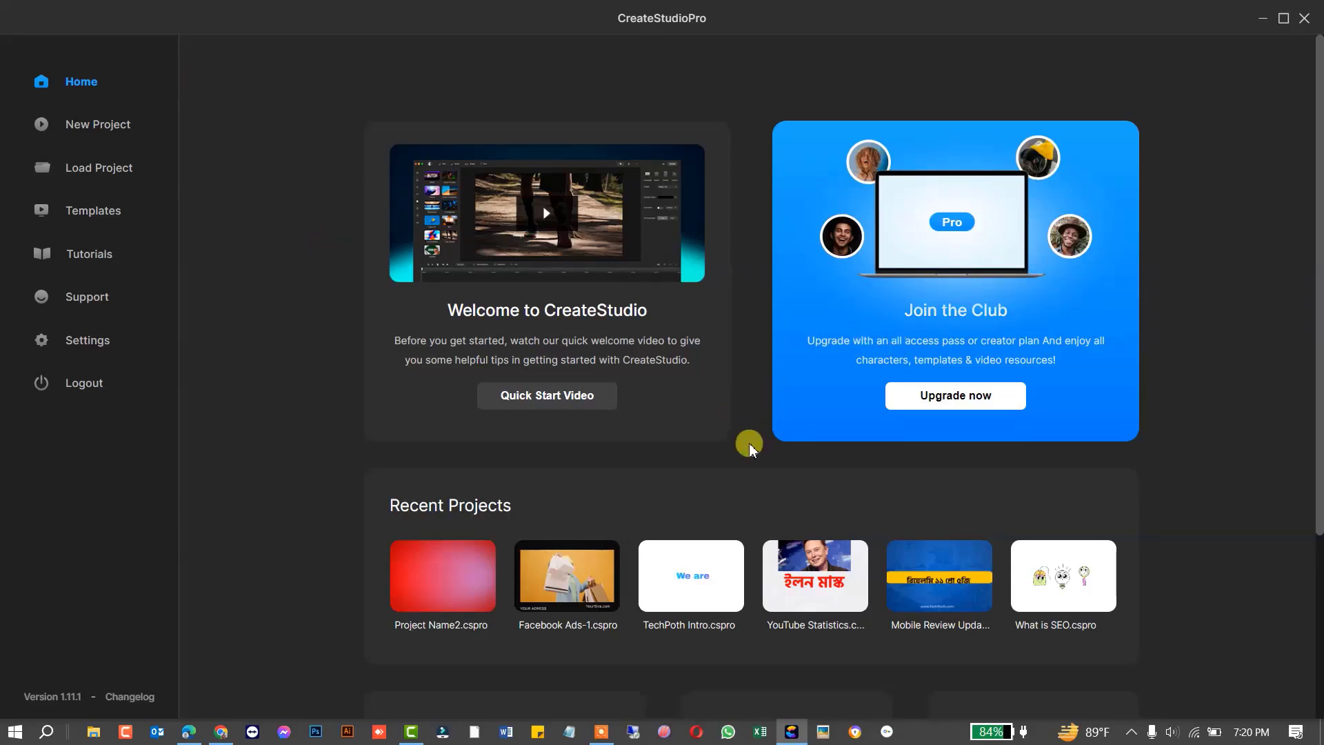
scroll(715, 483, "down", 3)
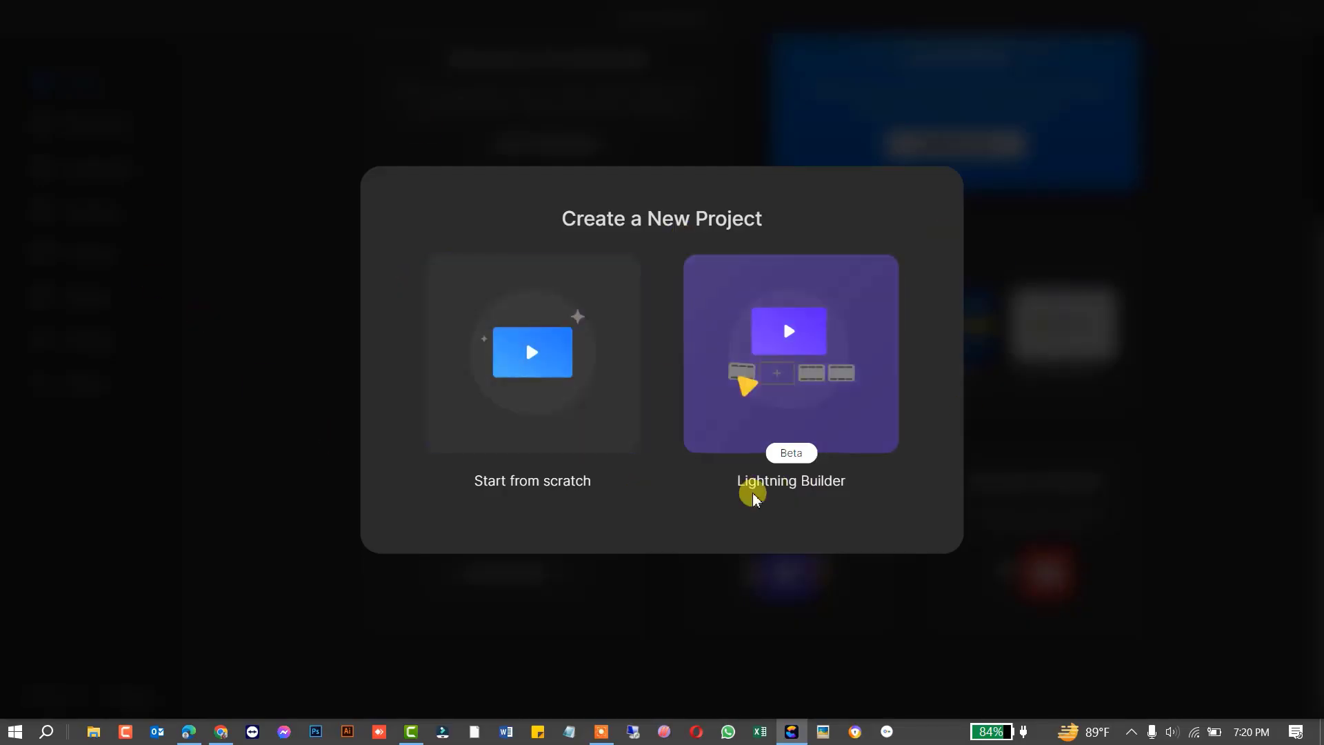
left_click(1020, 398)
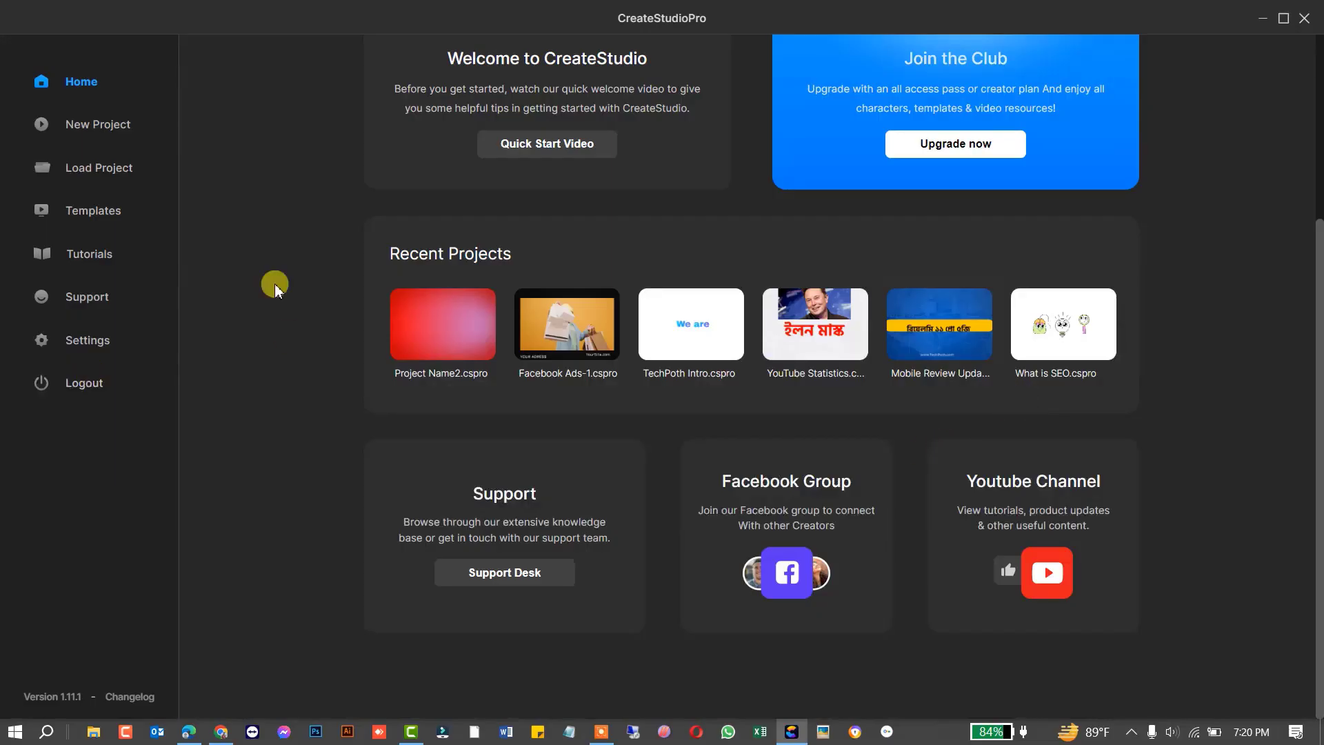
Browse the Promotional templates and preview New Collection Mega Sale and Super Sale.
left_click(81, 218)
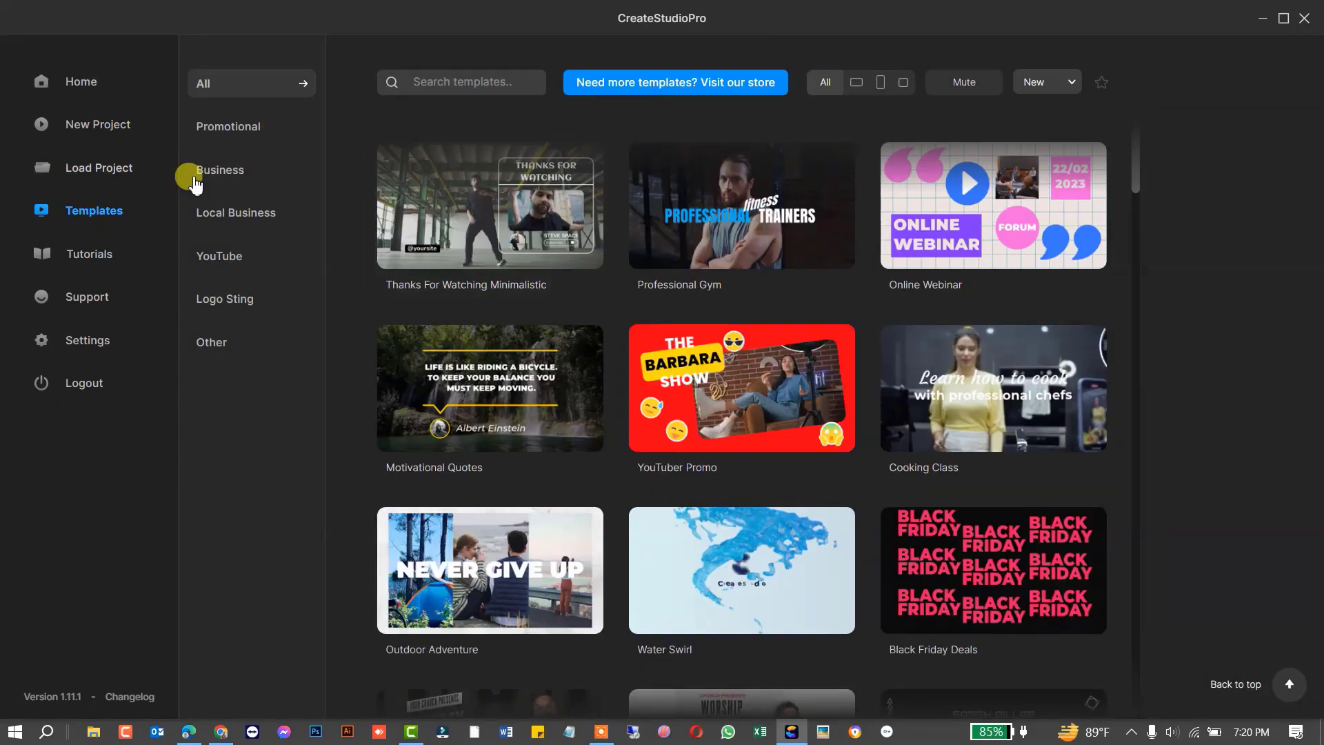
left_click(234, 136)
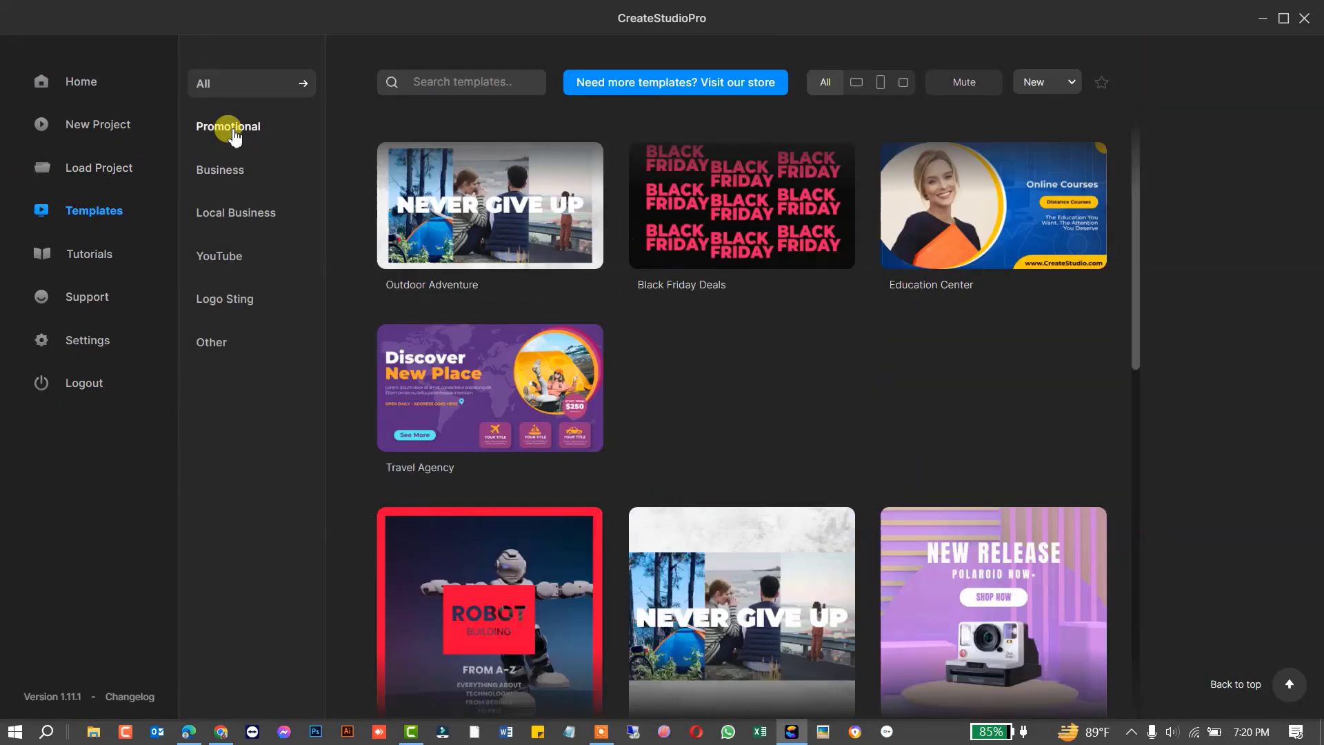
scroll(710, 295, "down", 1)
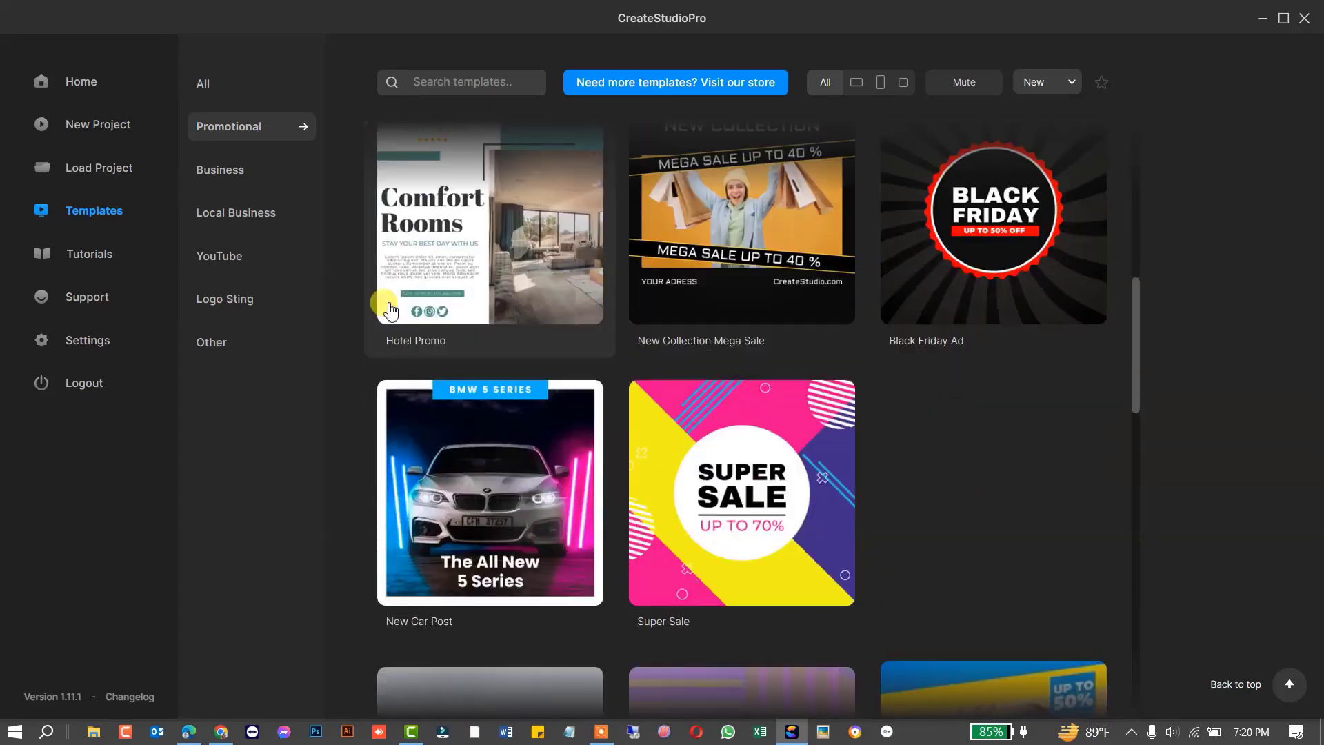
left_click(752, 234)
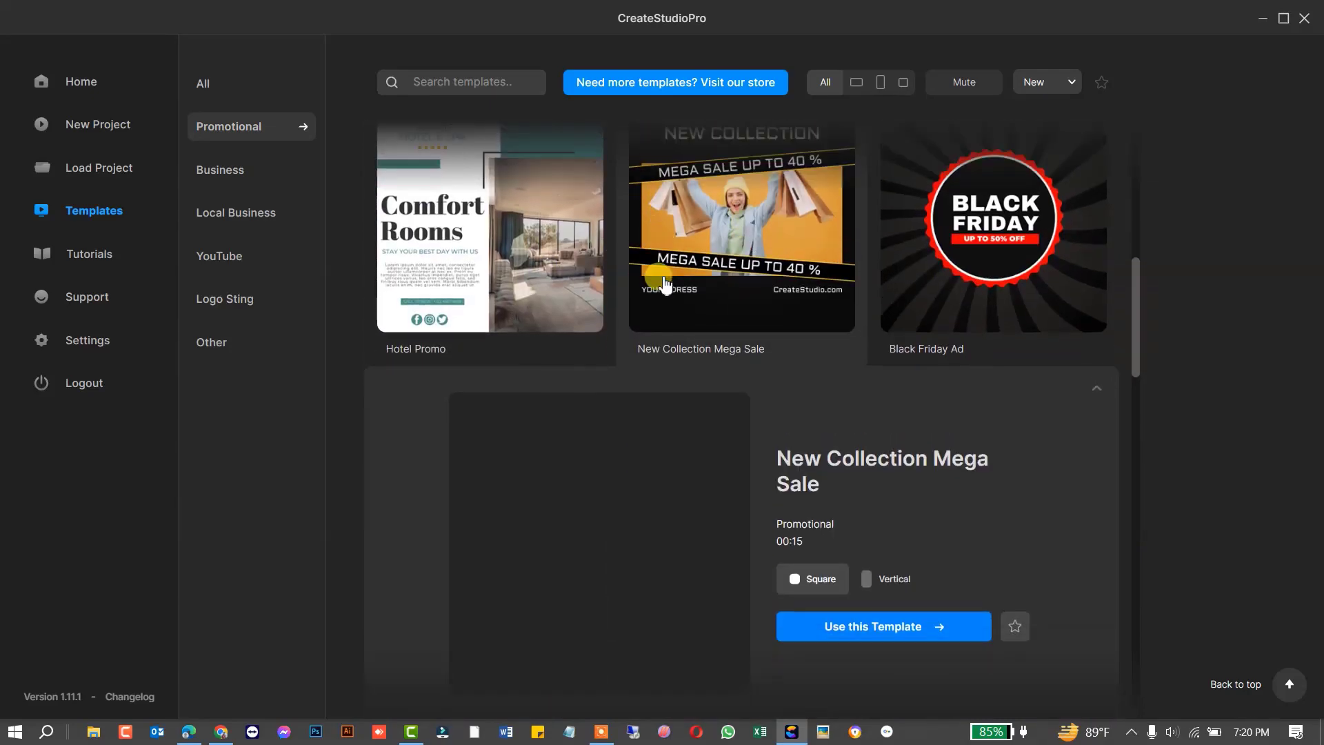
scroll(736, 343, "down", 4)
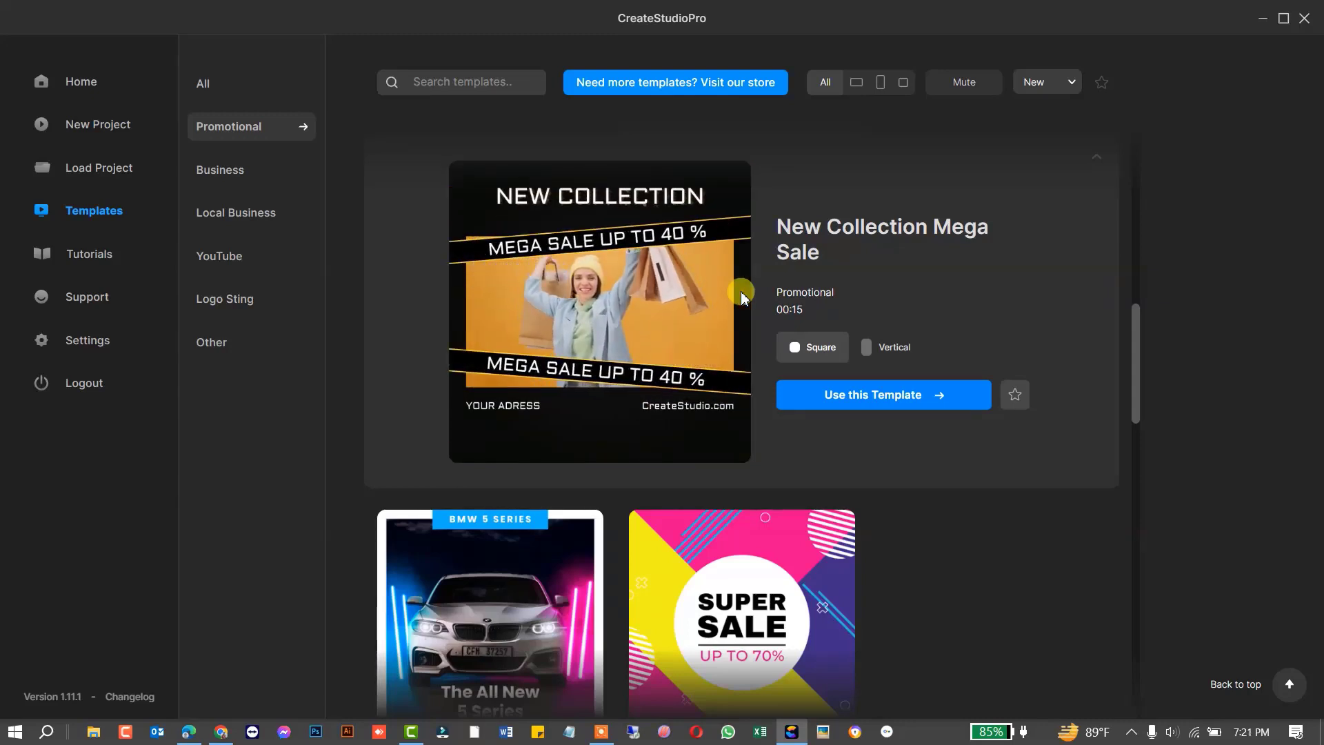
scroll(741, 292, "down", 2)
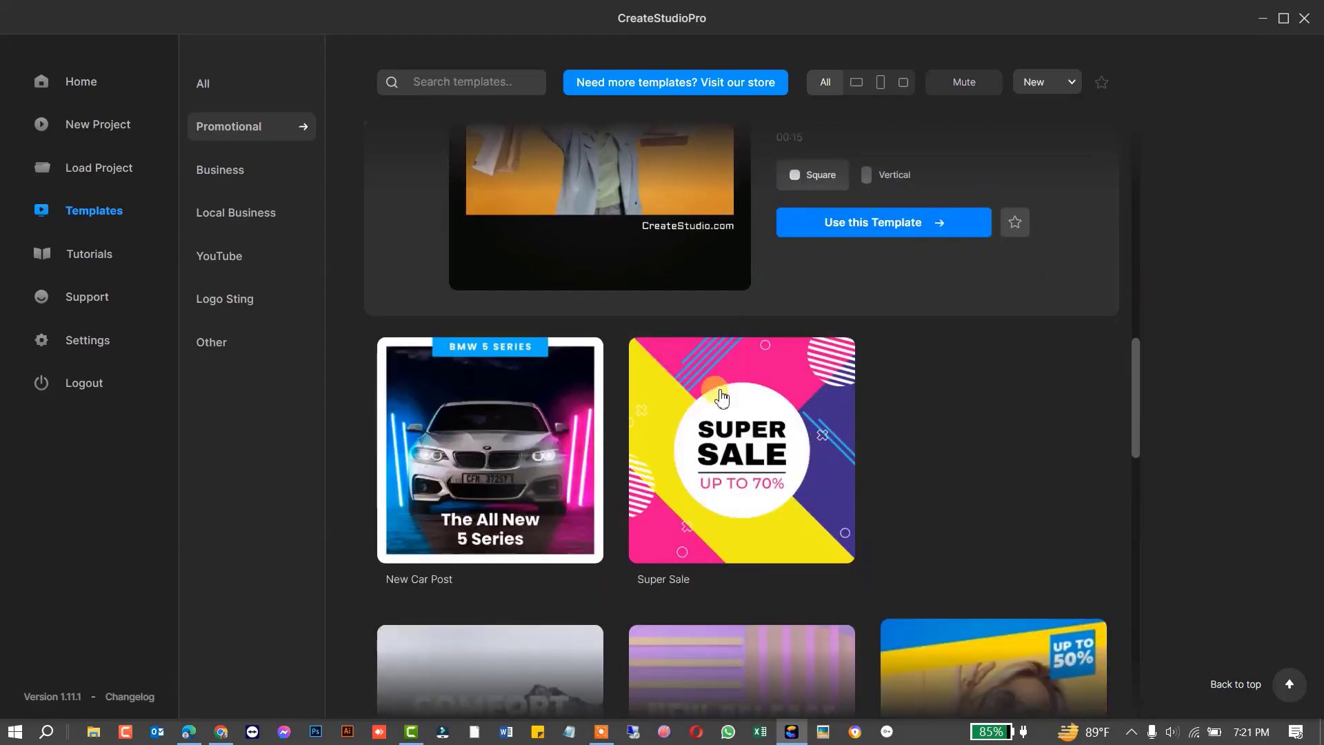
left_click(718, 413)
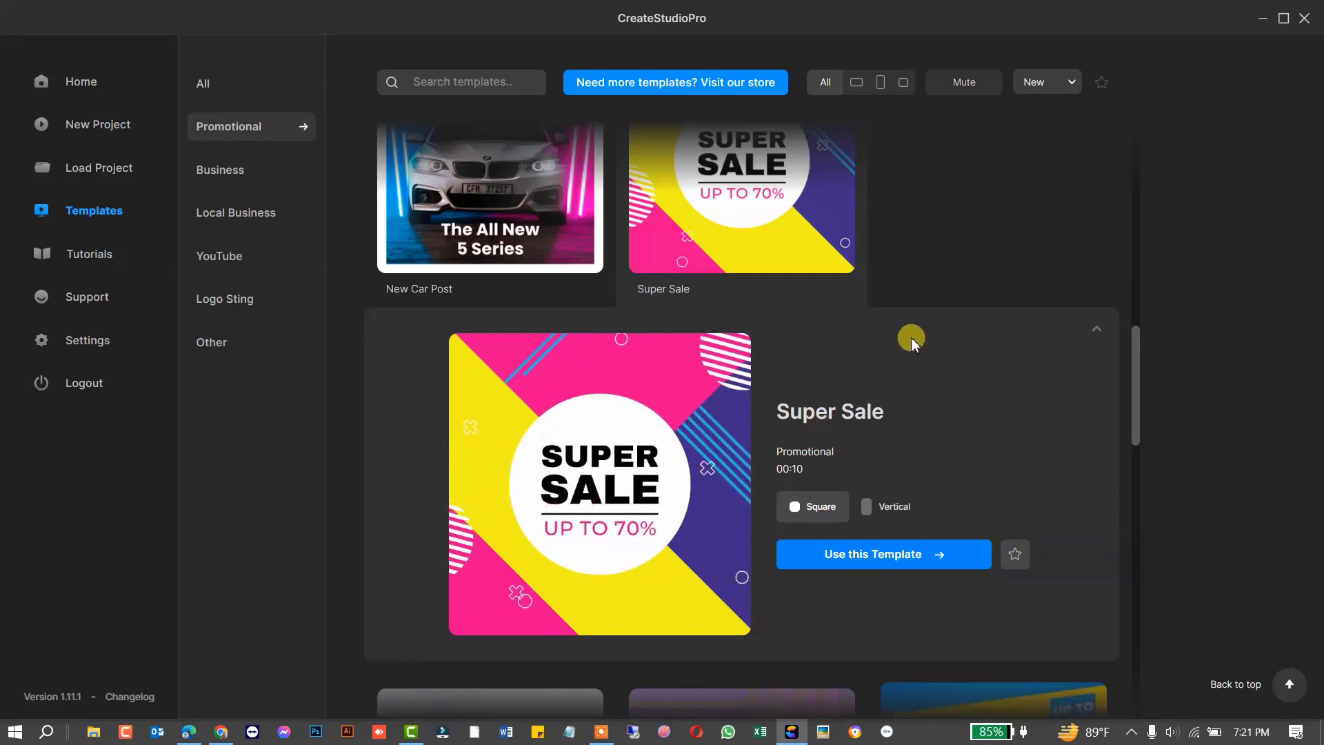
left_click(1095, 330)
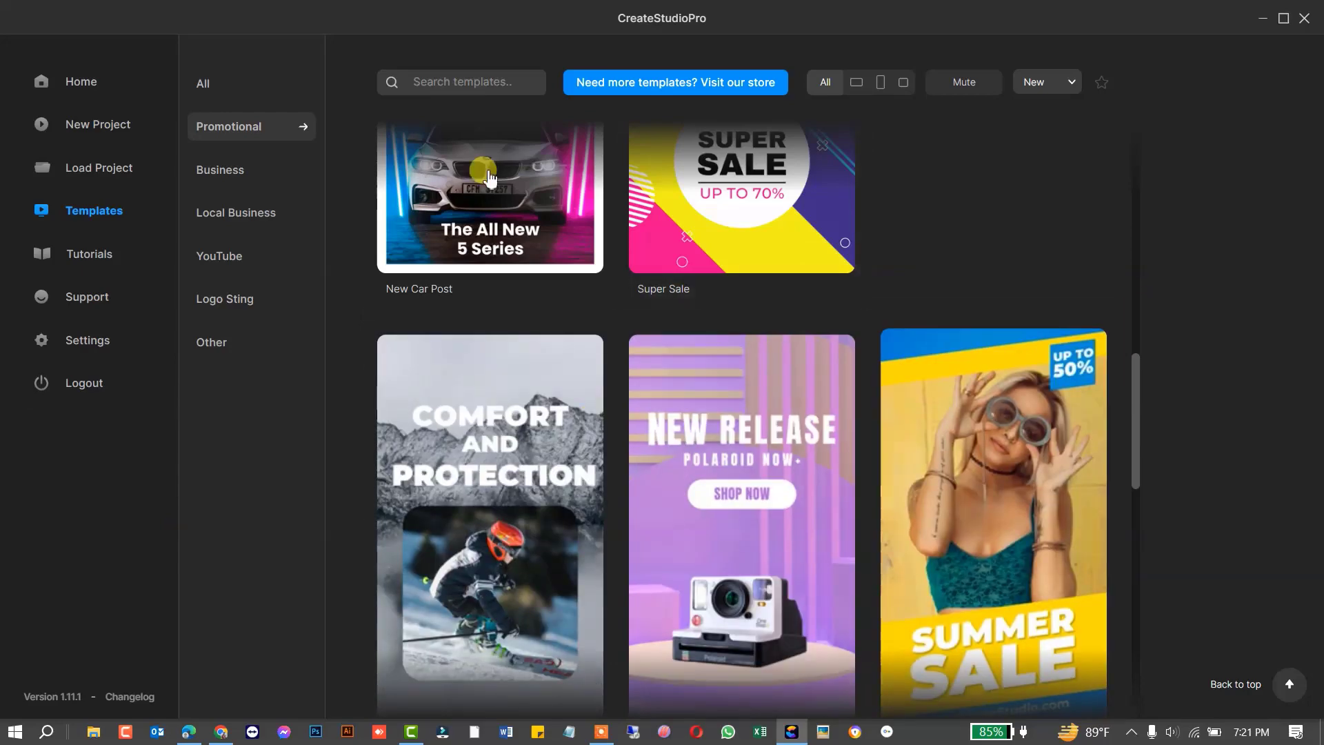
Preview the Water Swirl and 3D Technology Opener templates in the Logo Sting category, and start a project from 3D Technology Opener.
left_click(229, 302)
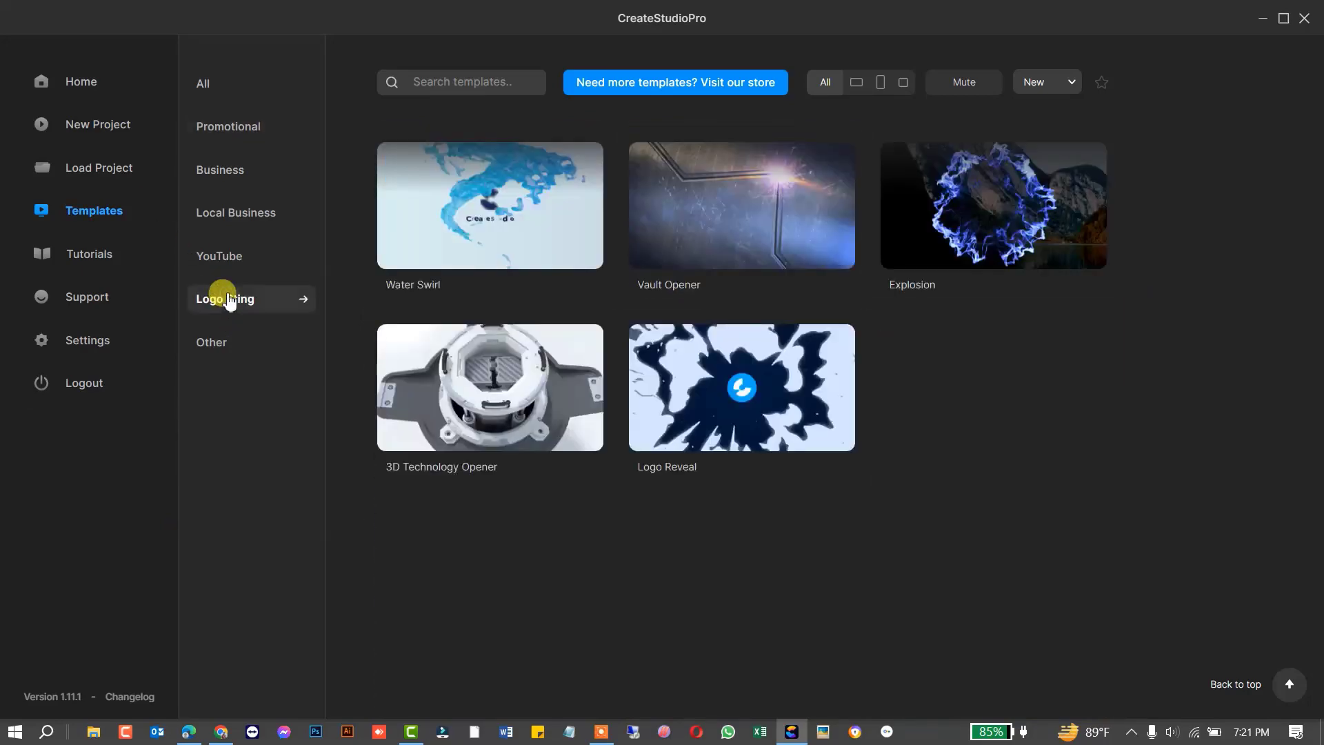
left_click(507, 223)
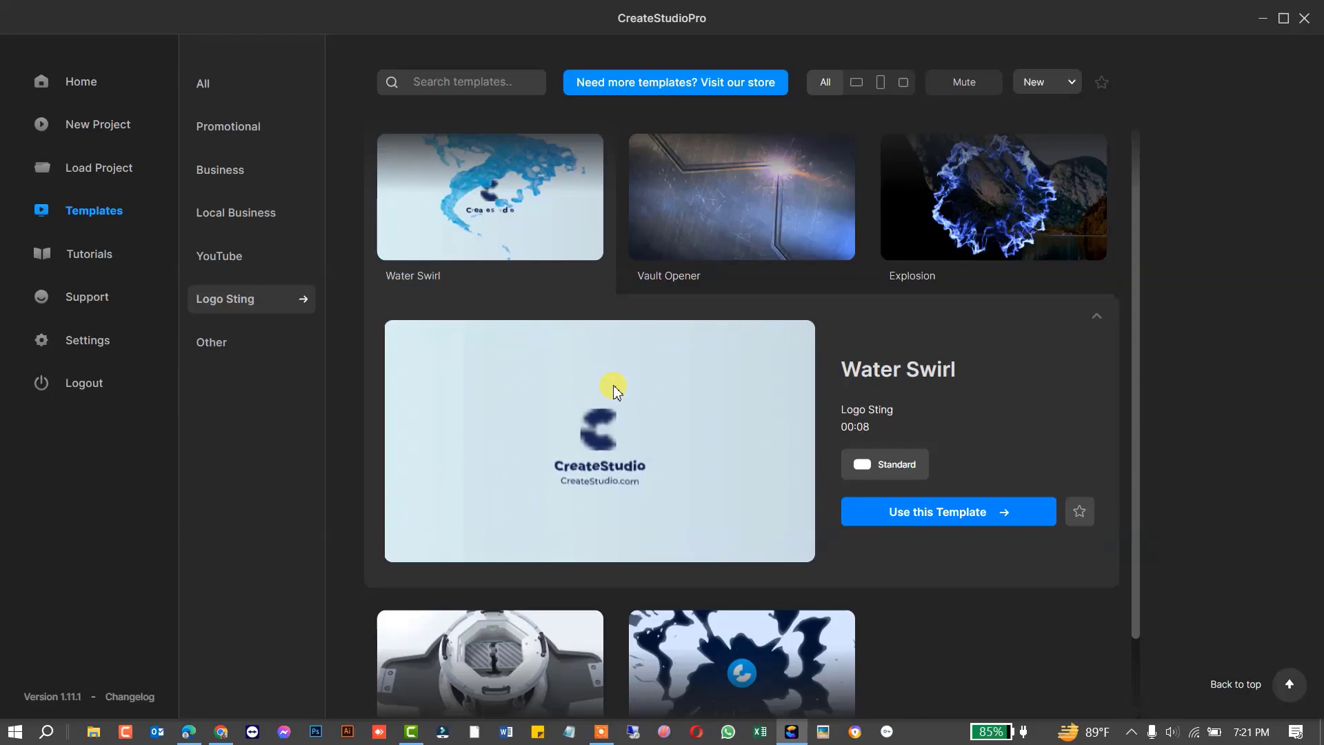
scroll(517, 561, "down", 2)
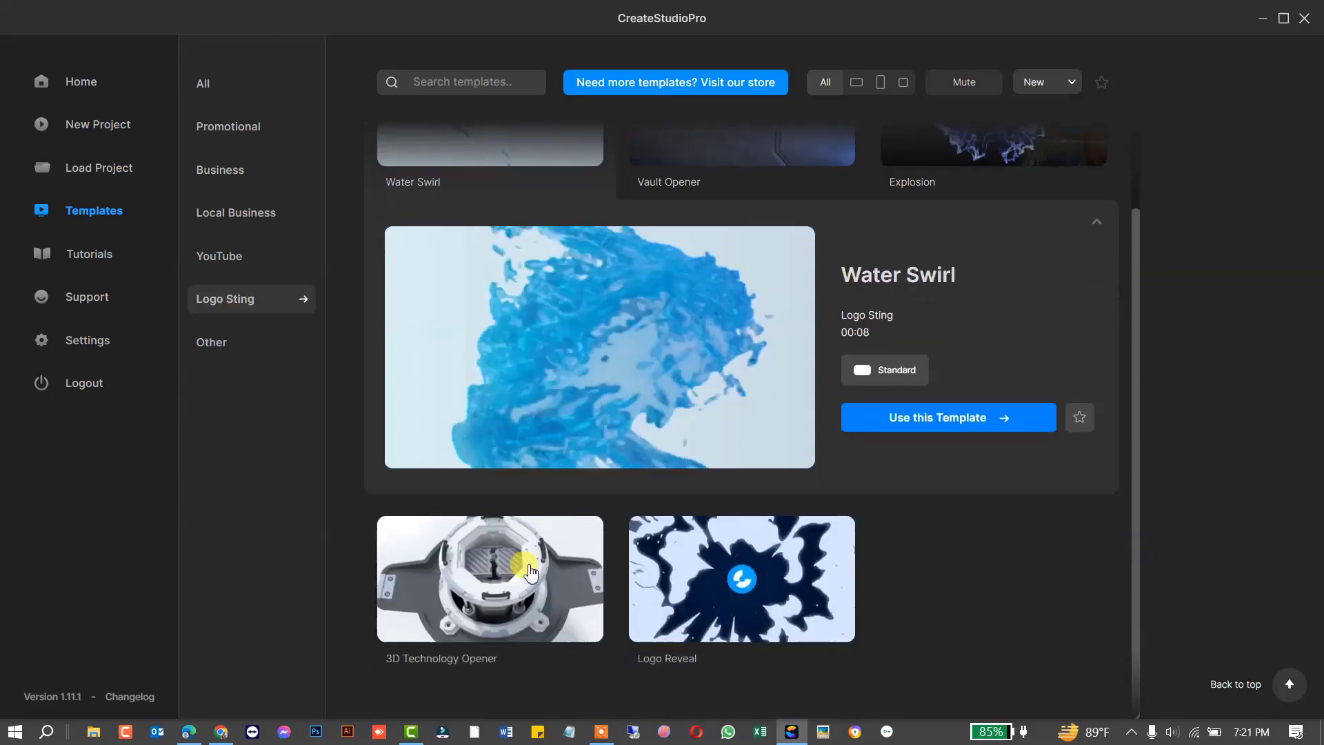
left_click(524, 577)
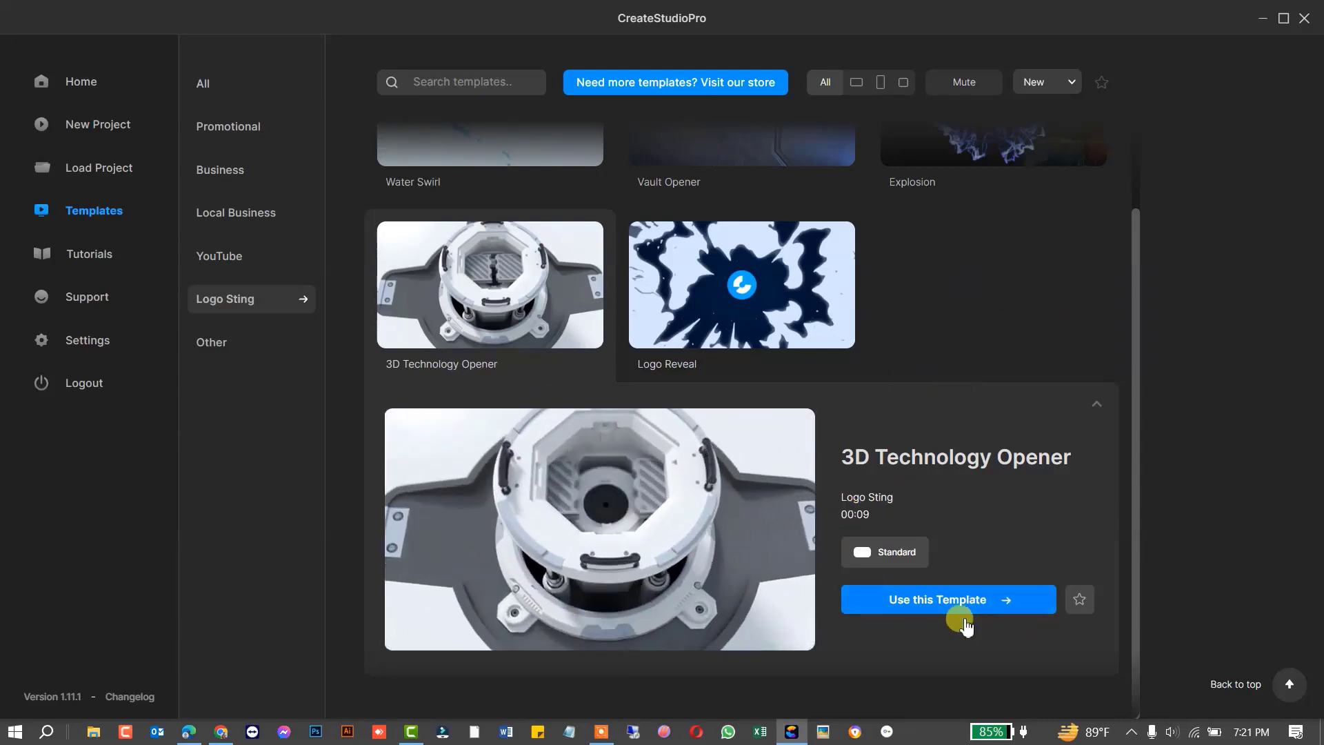
left_click(920, 605)
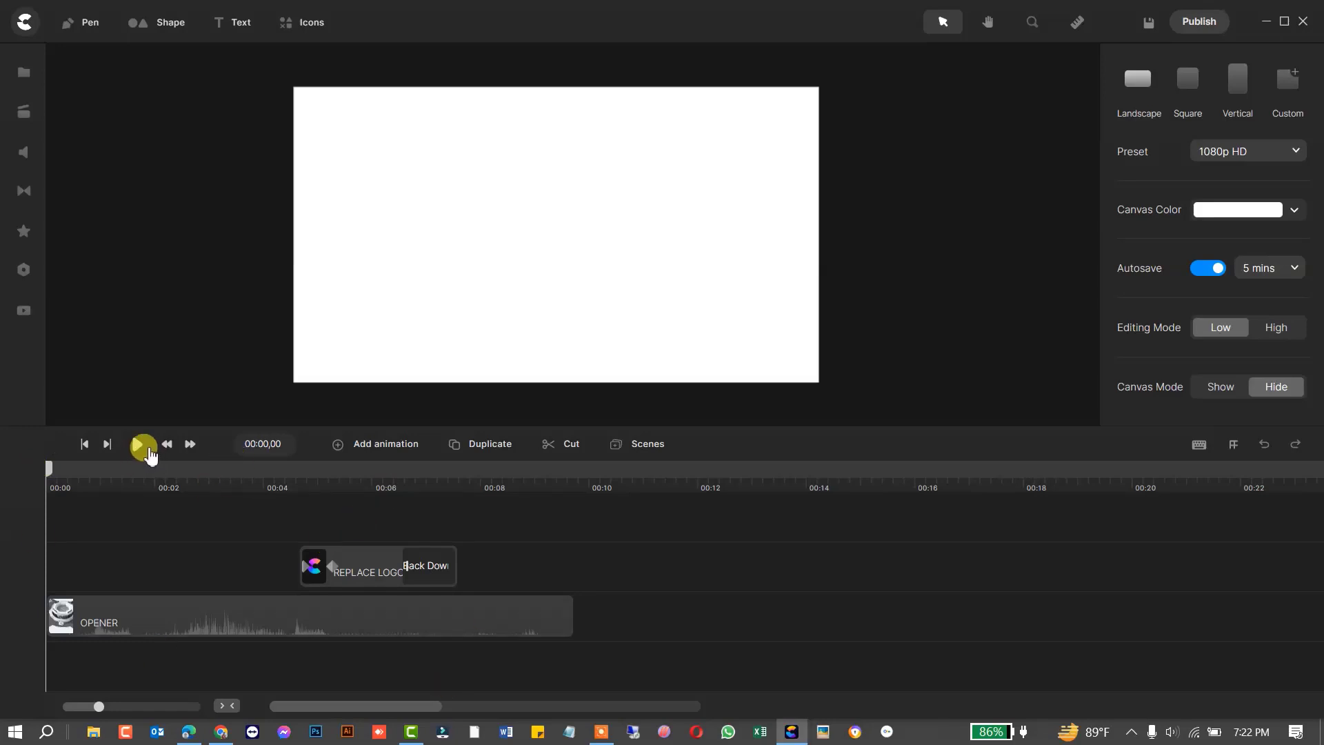
Play the opener to preview the logo animation, stop it and return the playhead to the start.
left_click(137, 445)
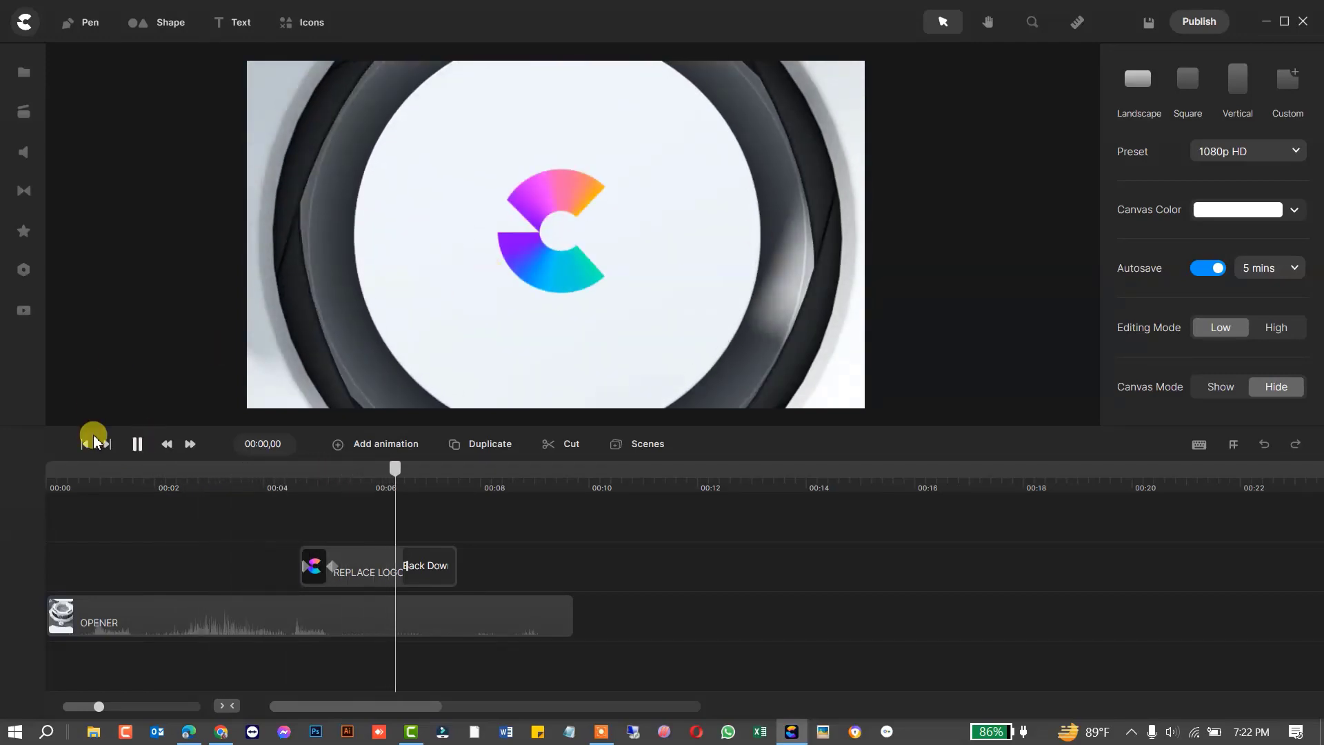
left_click(136, 444)
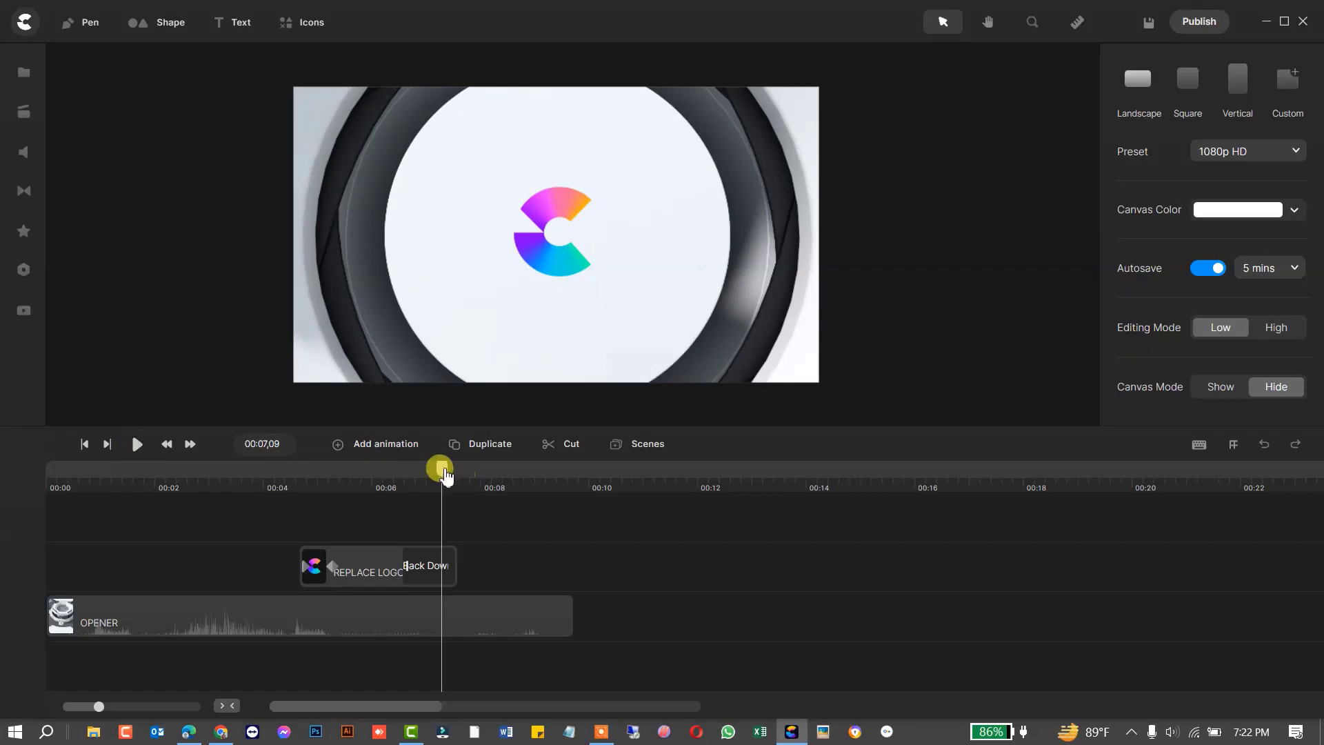
left_click_drag(445, 474, 6, 488)
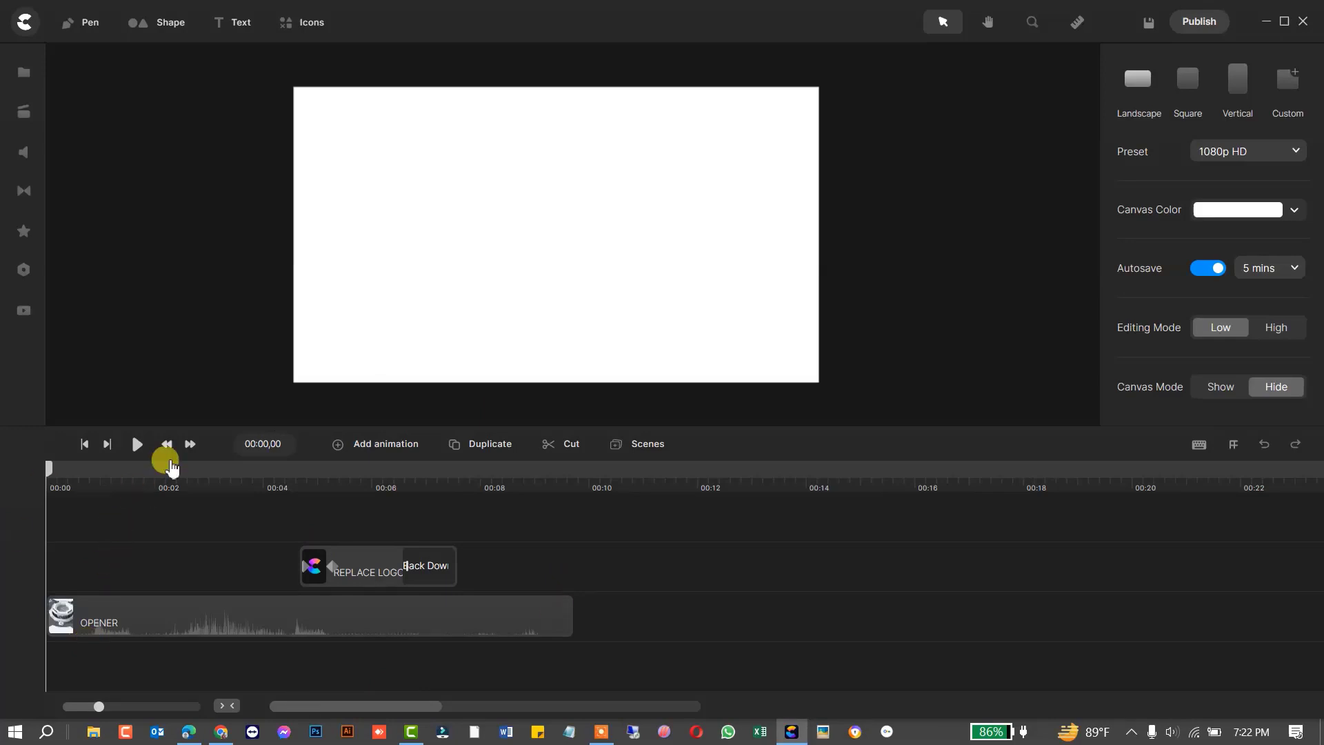
Move the playhead to 00:06,05, select the logo in the middle of the opener and start replacing its media.
left_click_drag(49, 473, 384, 518)
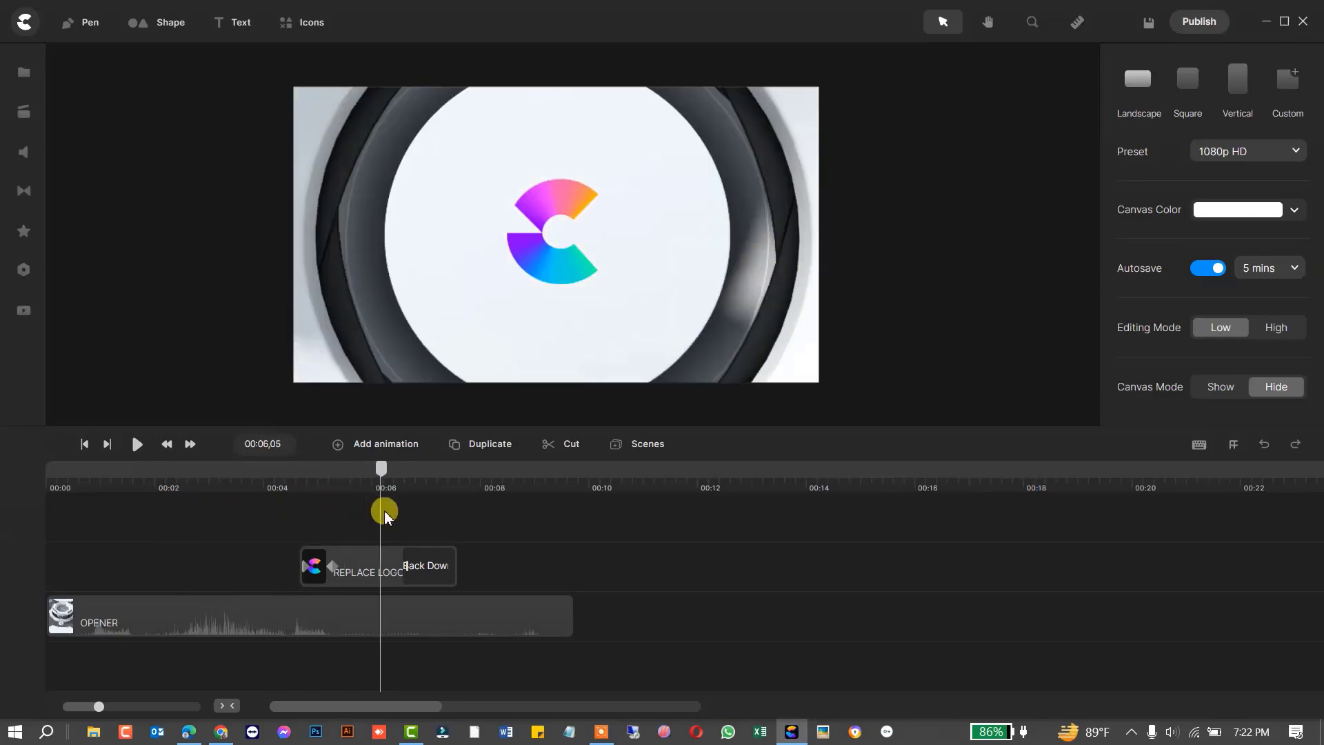
left_click(562, 226)
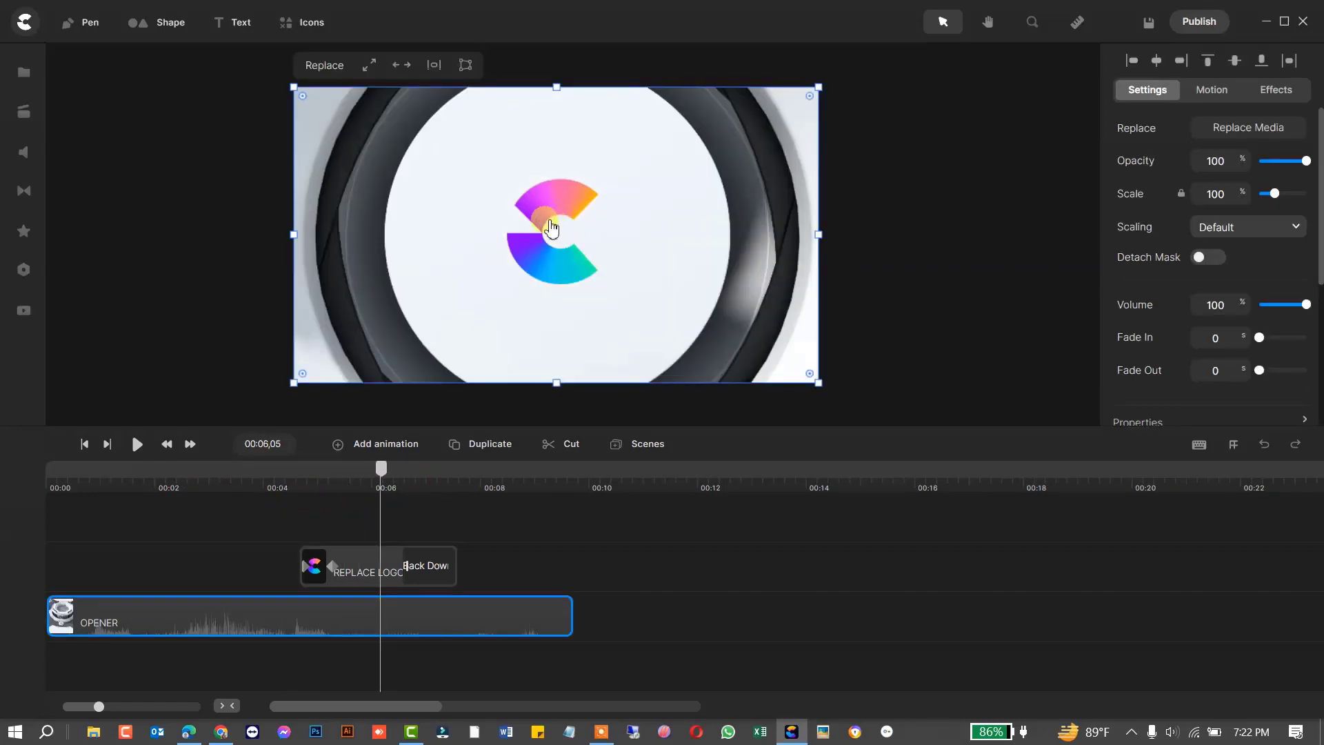
left_click(551, 227)
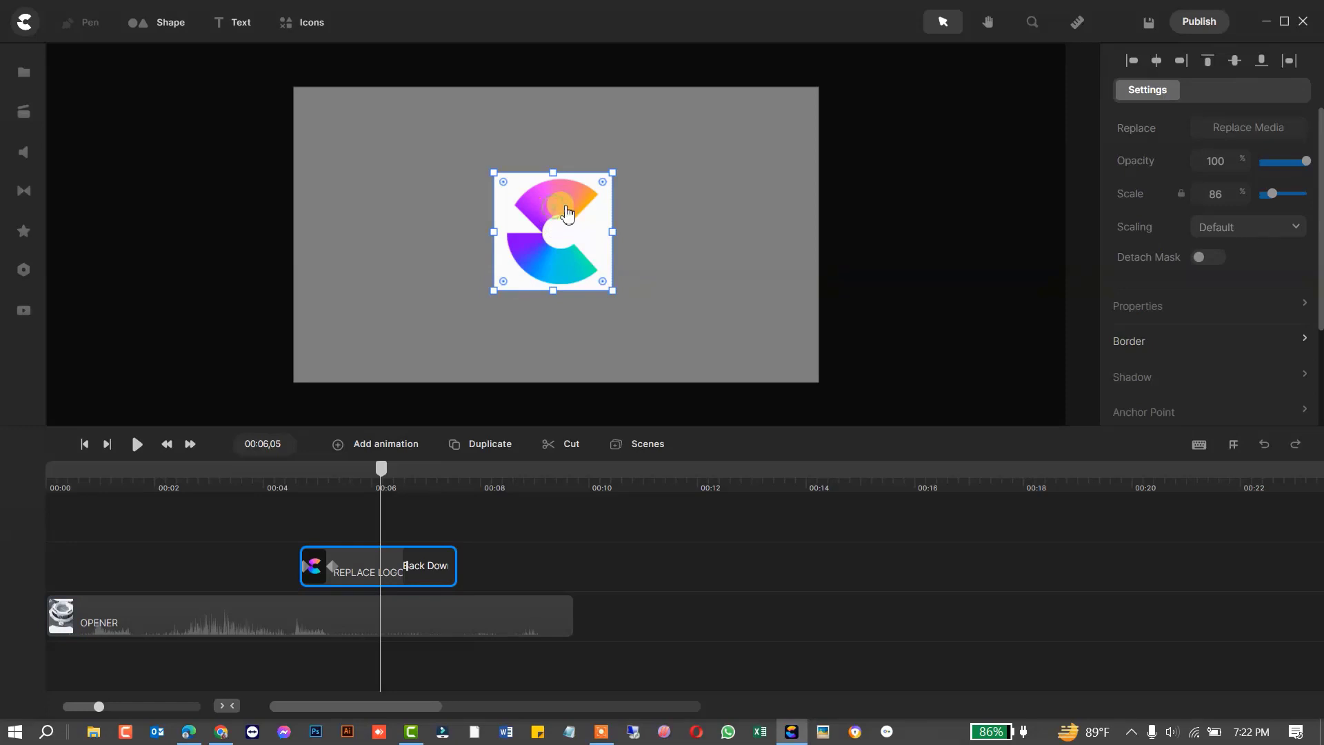
left_click(846, 245)
left_click(562, 227)
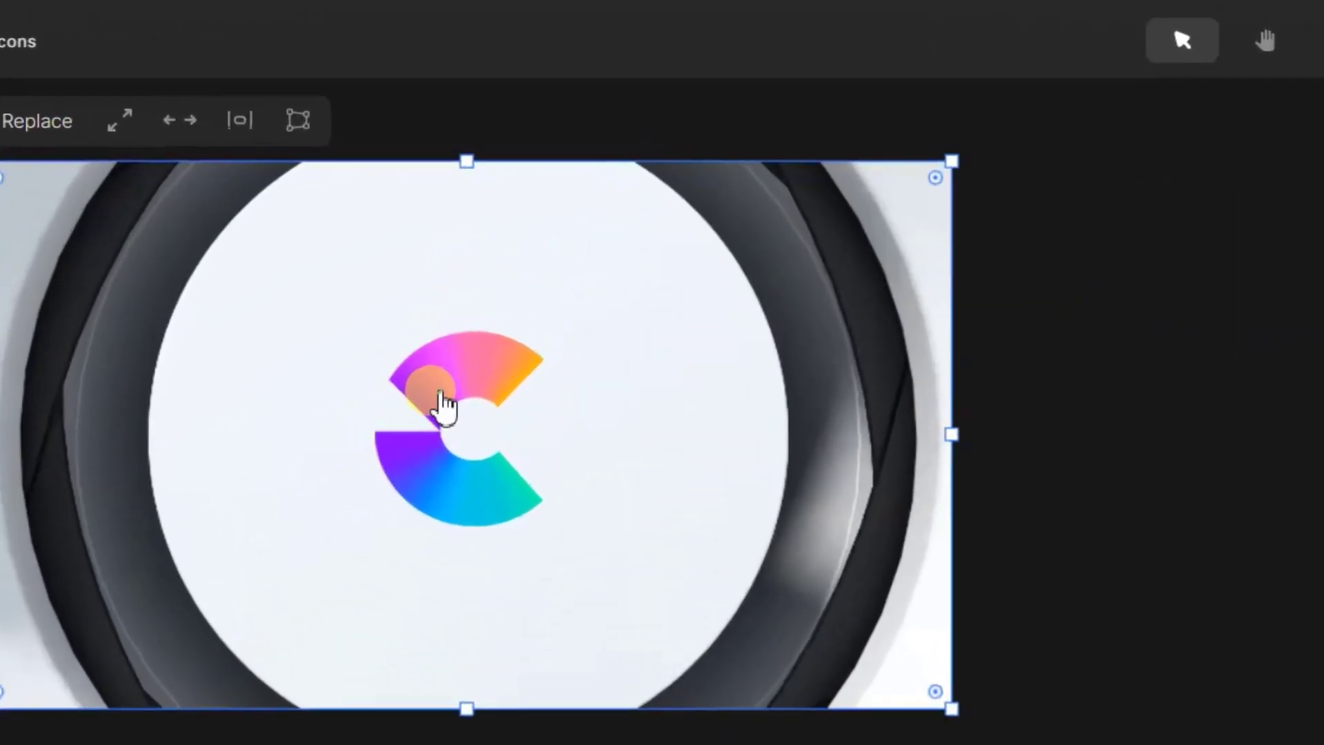
left_click(445, 407)
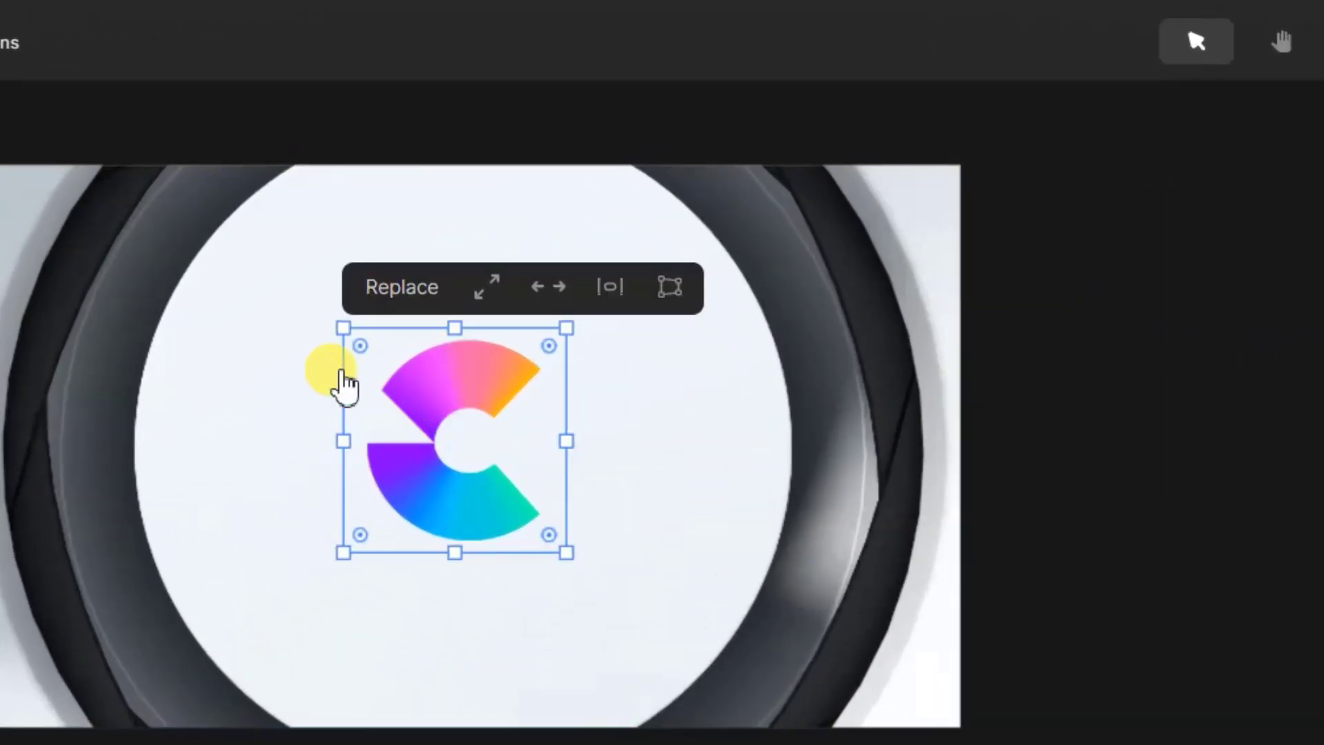
left_click(389, 298)
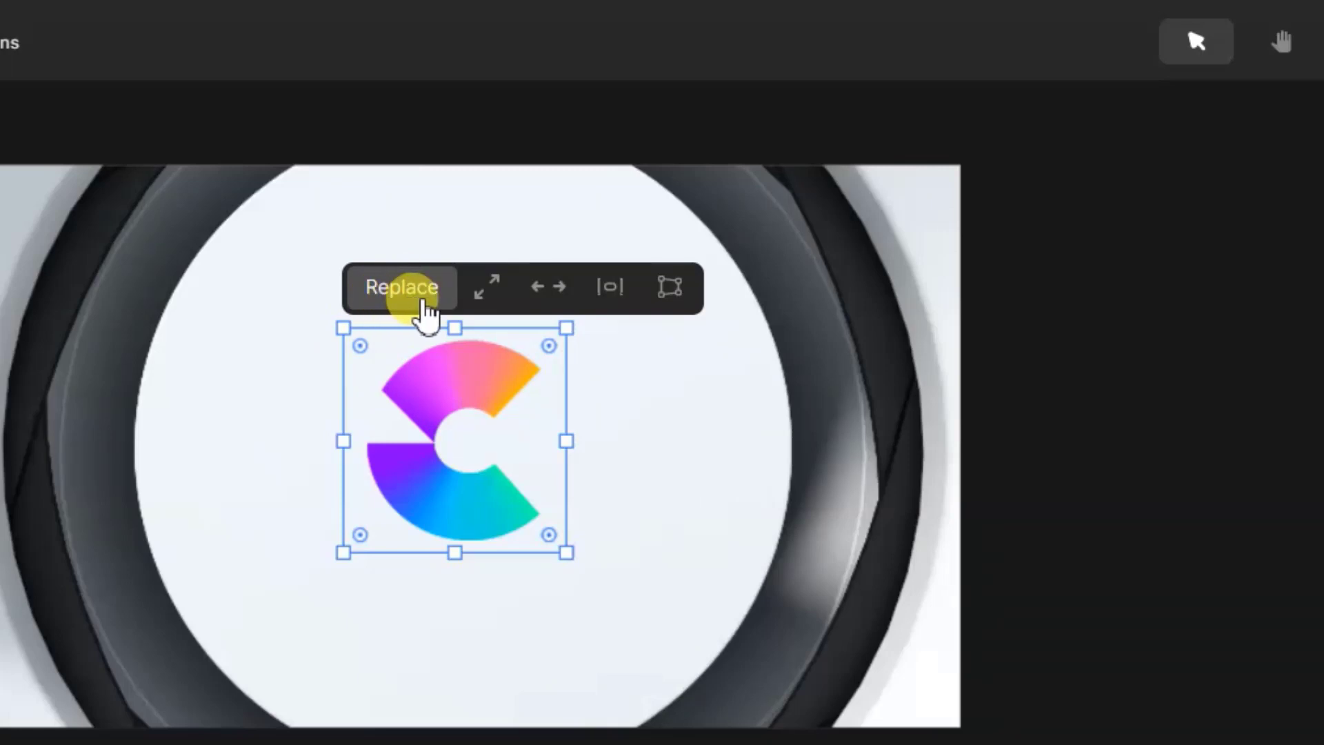
left_click(414, 298)
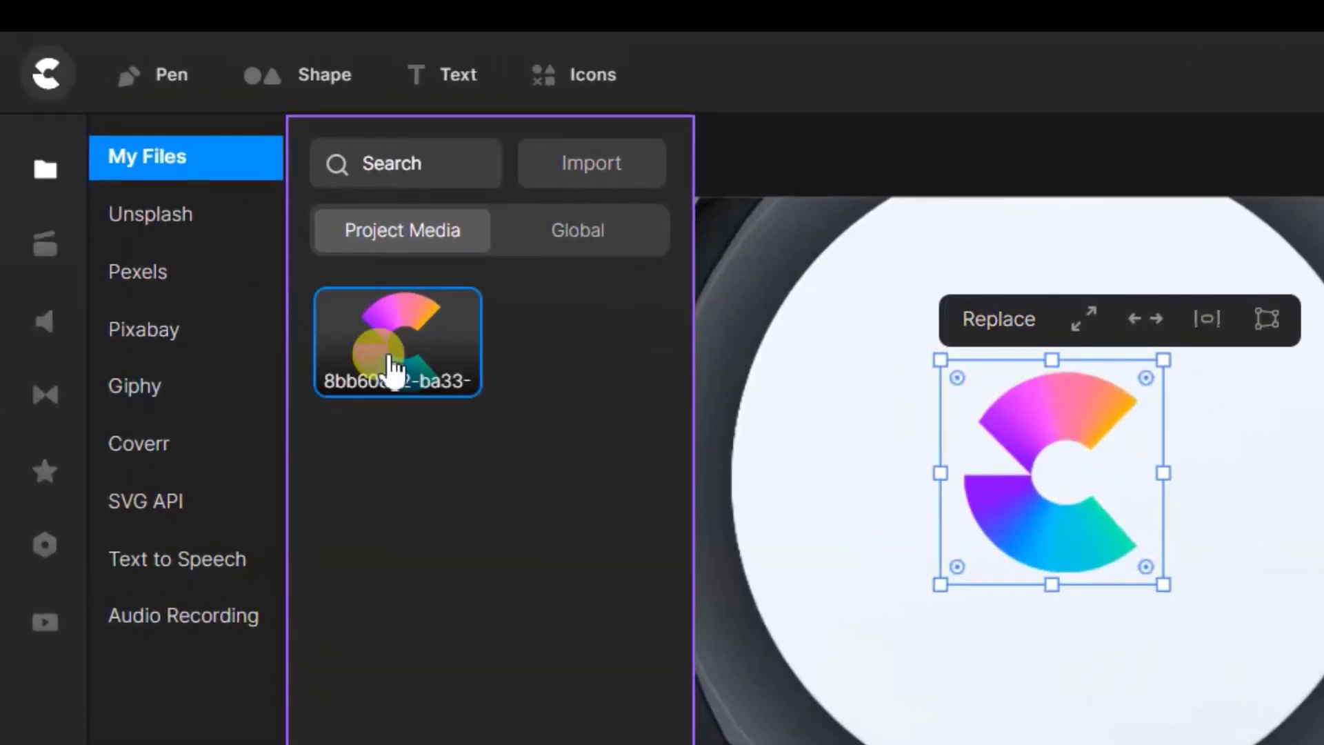
Import Favicon-Icon.png from the Desktop folder into the project media.
left_click(572, 169)
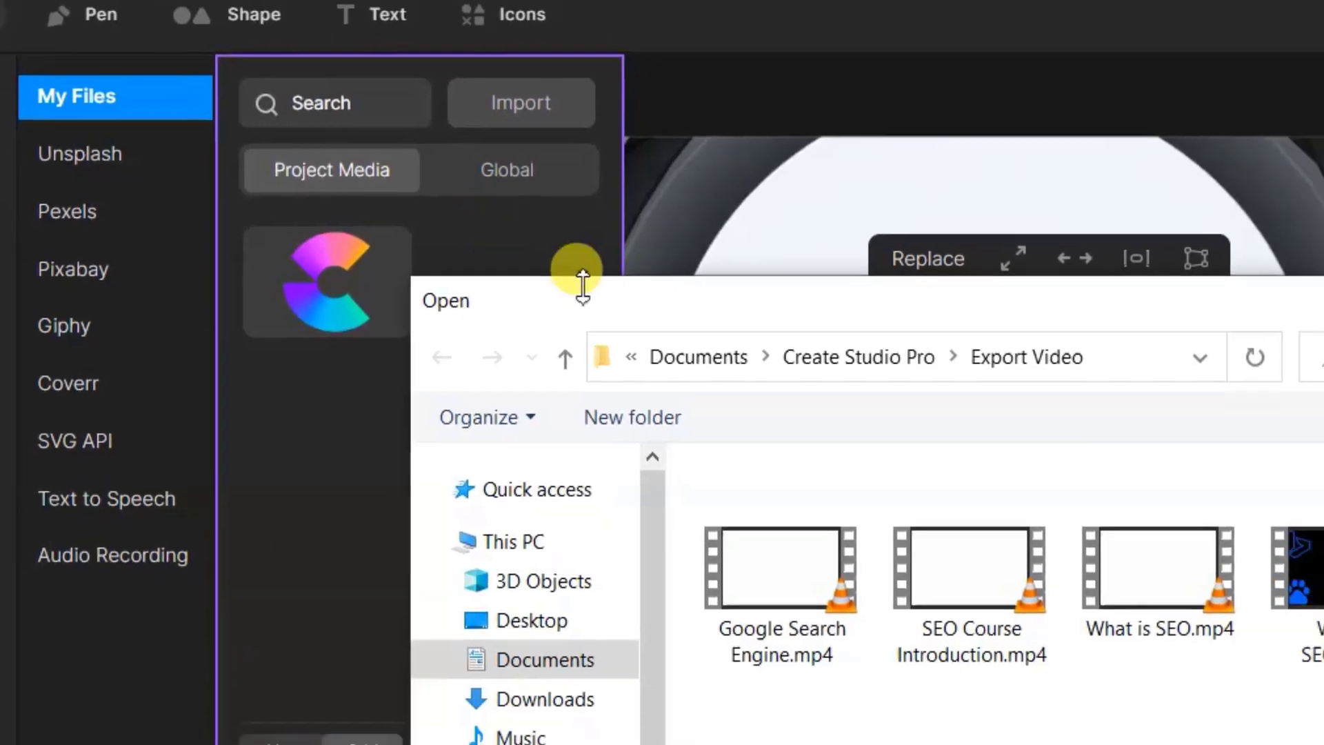
left_click(545, 621)
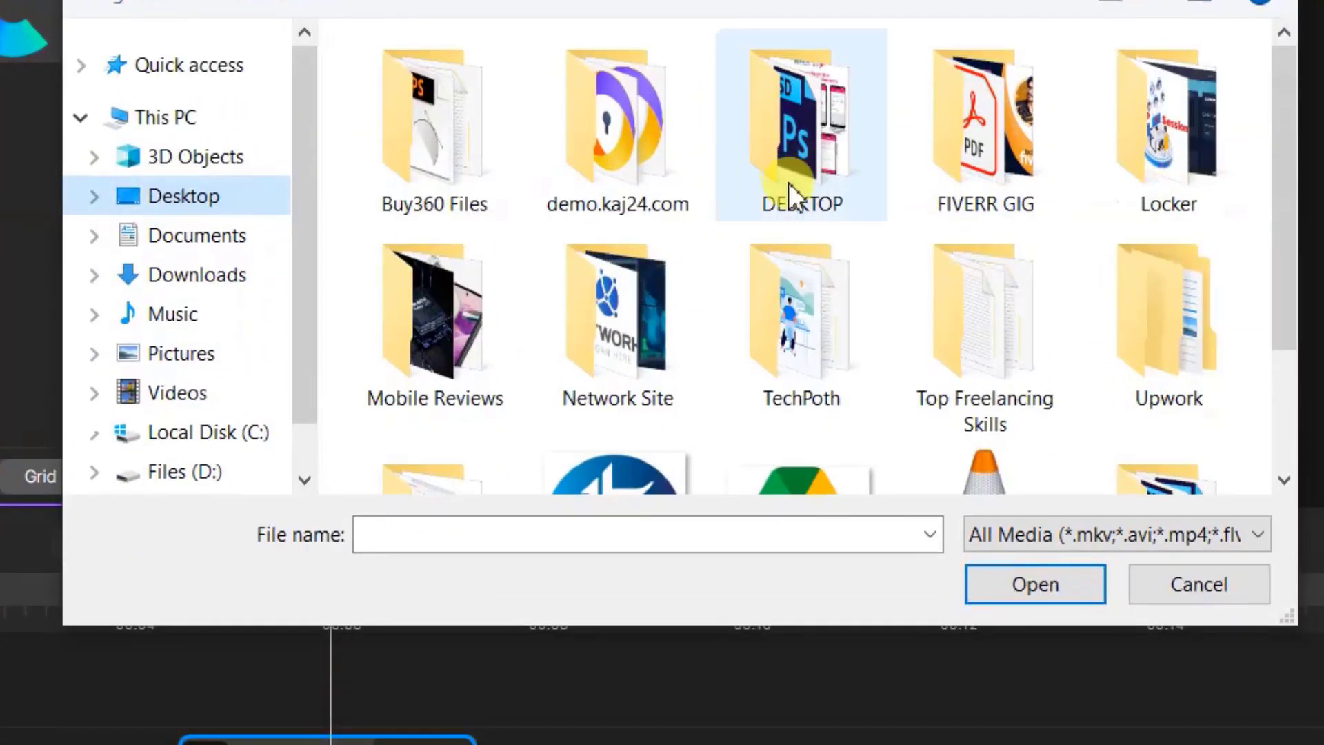
scroll(815, 335, "down", 2)
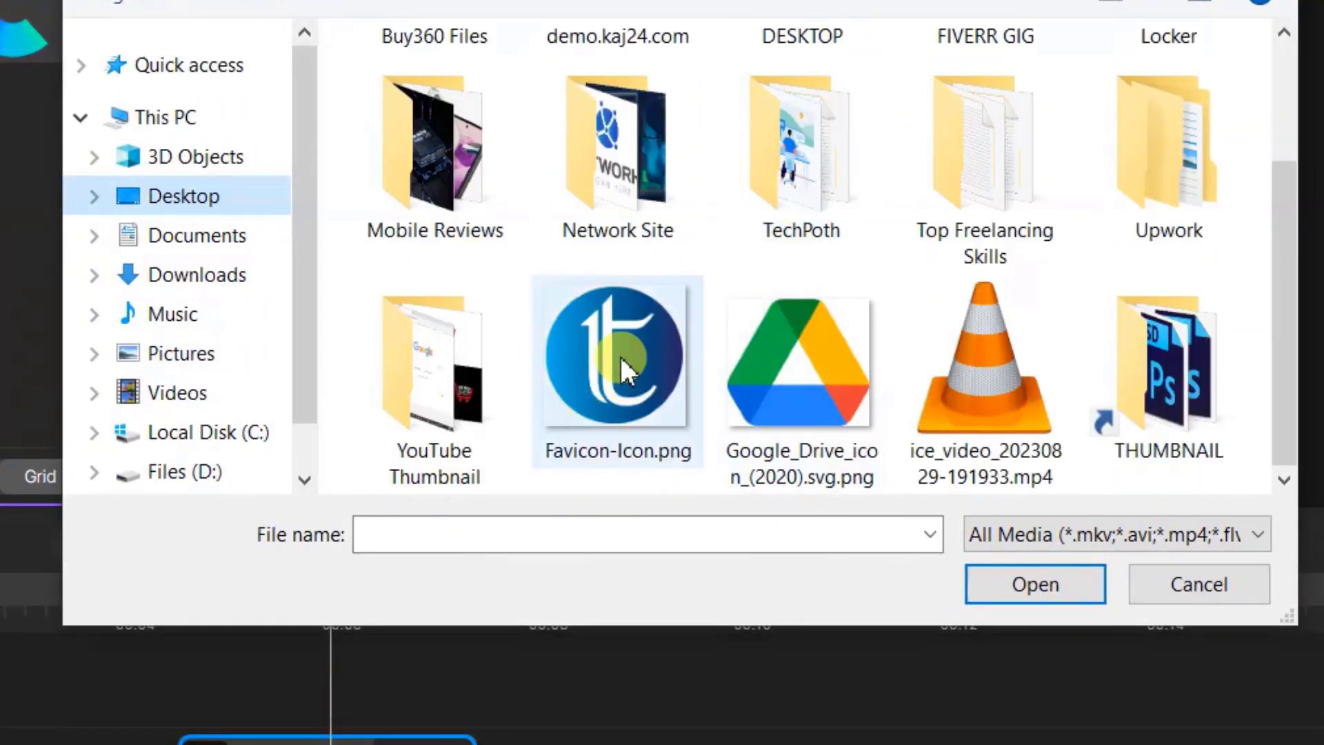
left_click(619, 354)
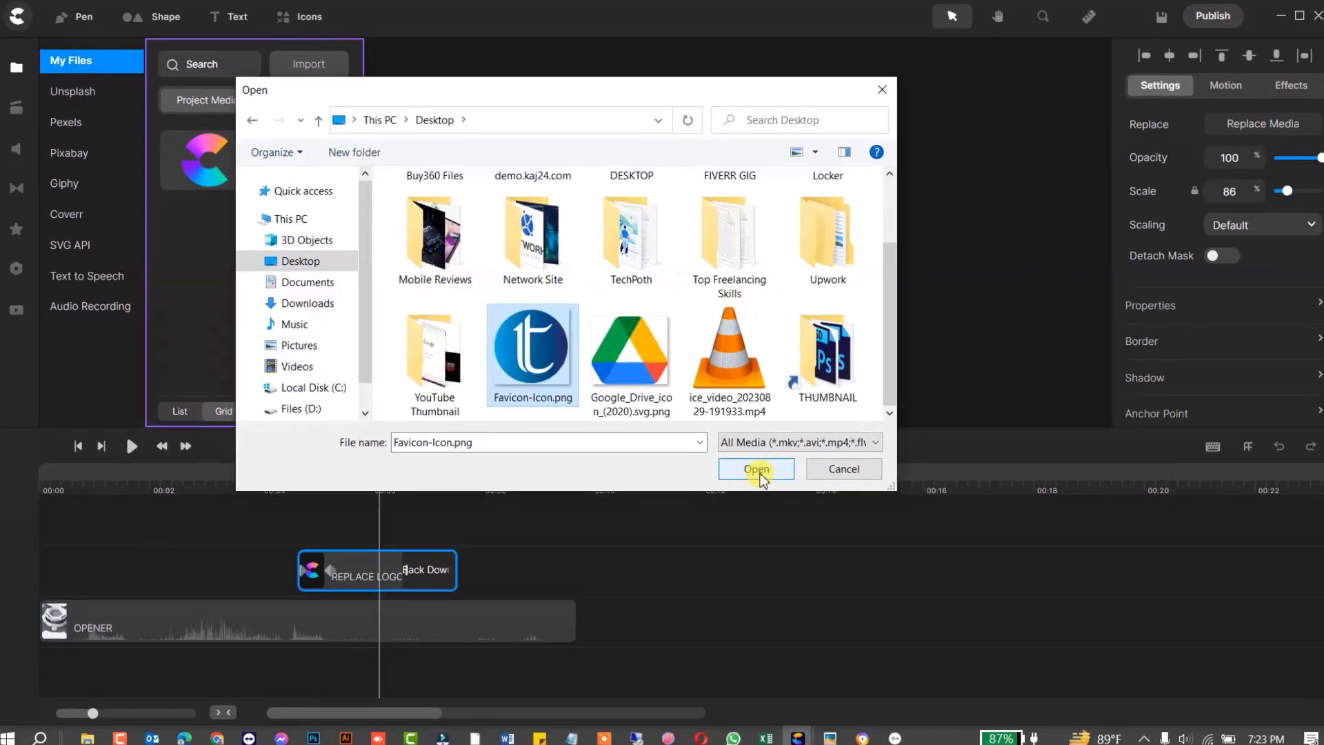
left_click(1041, 590)
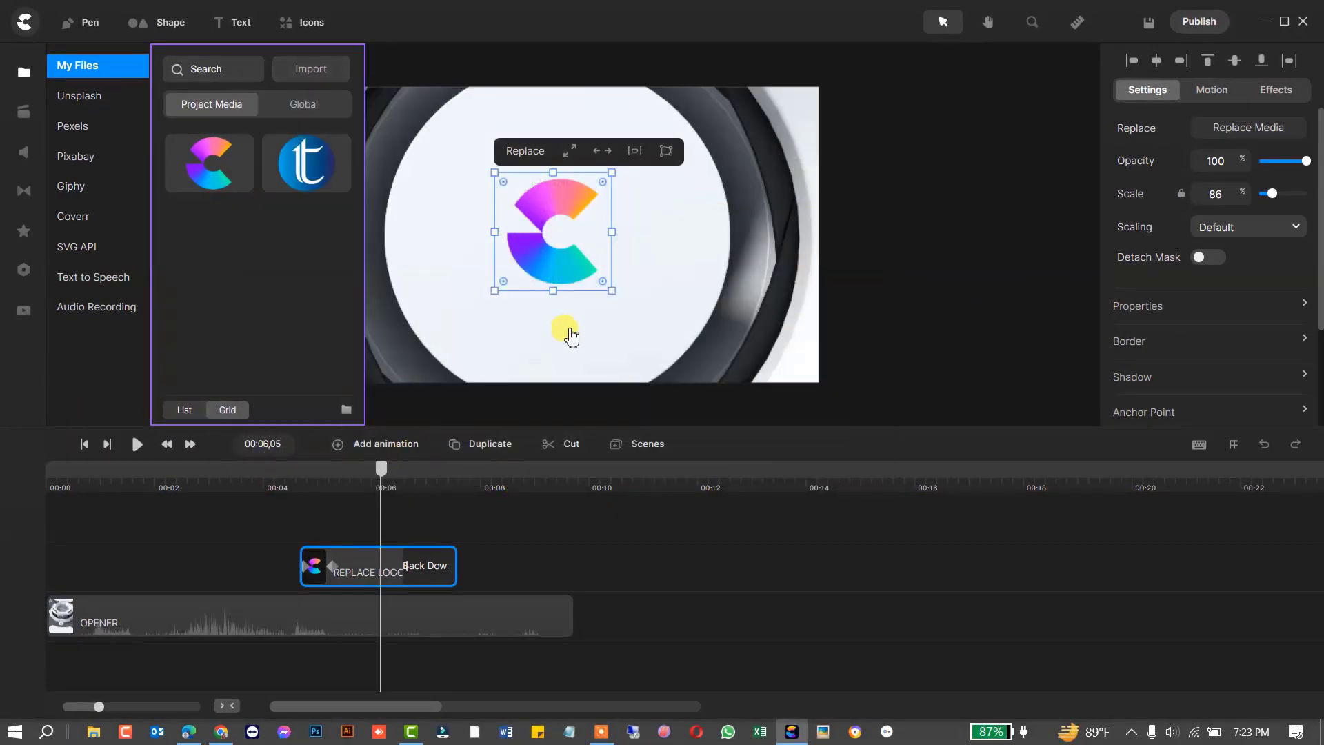
Replace the template's logo on the canvas with the imported Favicon-Icon.png image.
left_click(913, 269)
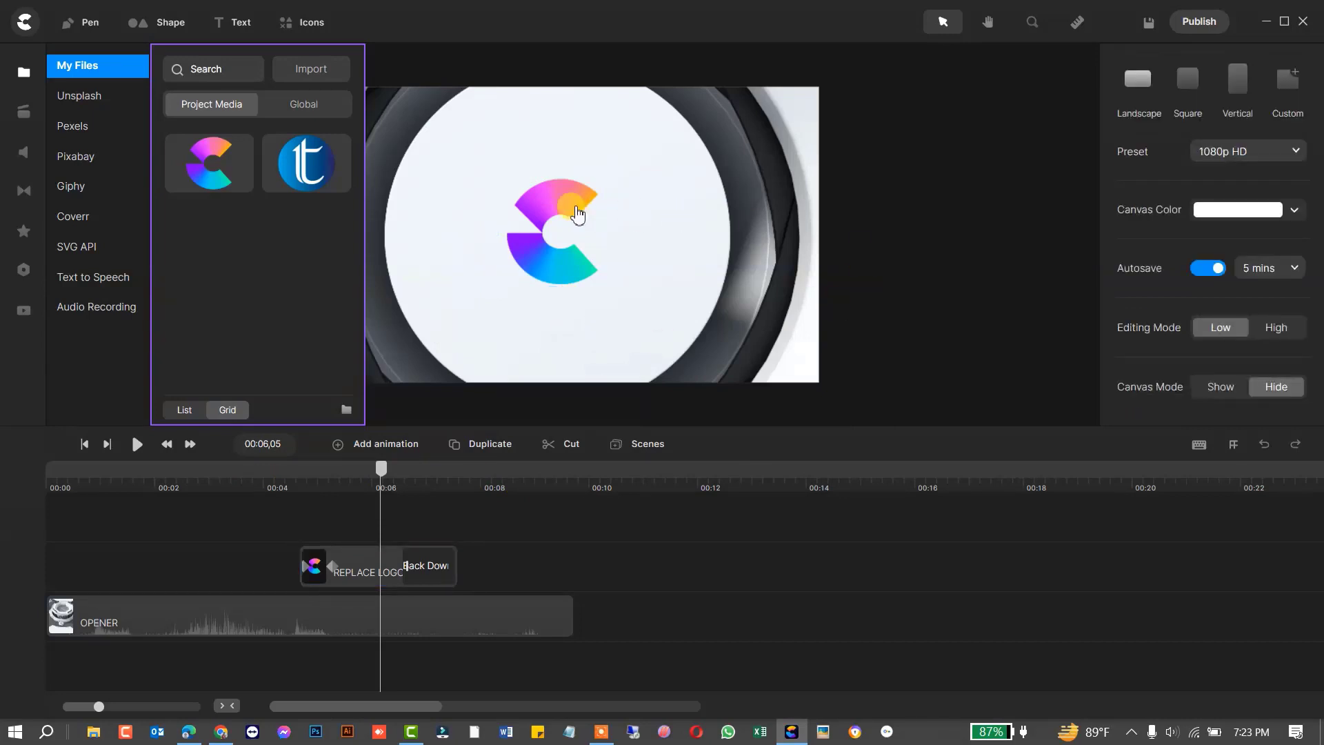
left_click(548, 224)
left_click(310, 196)
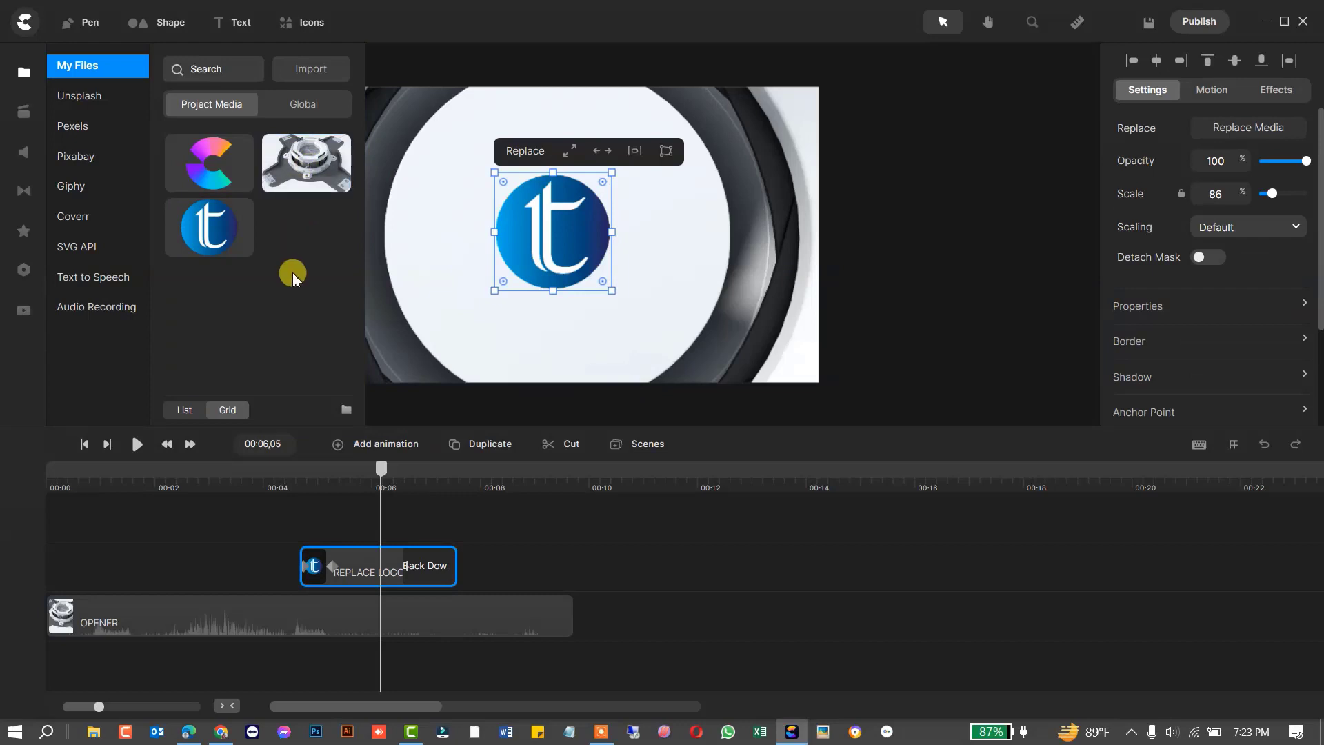
left_click(916, 269)
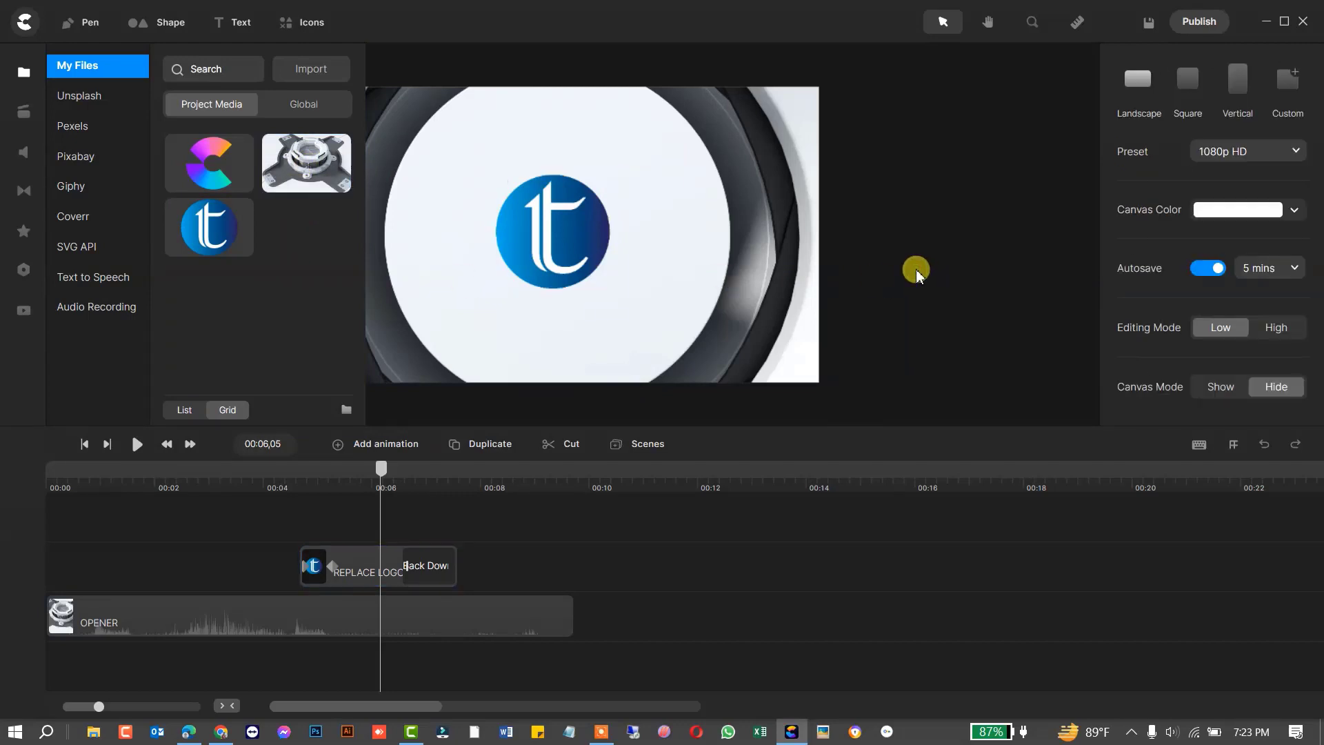
left_click(541, 249)
left_click(958, 269)
Return the playhead to the start of the timeline and close the media library.
left_click_drag(383, 472, 49, 469)
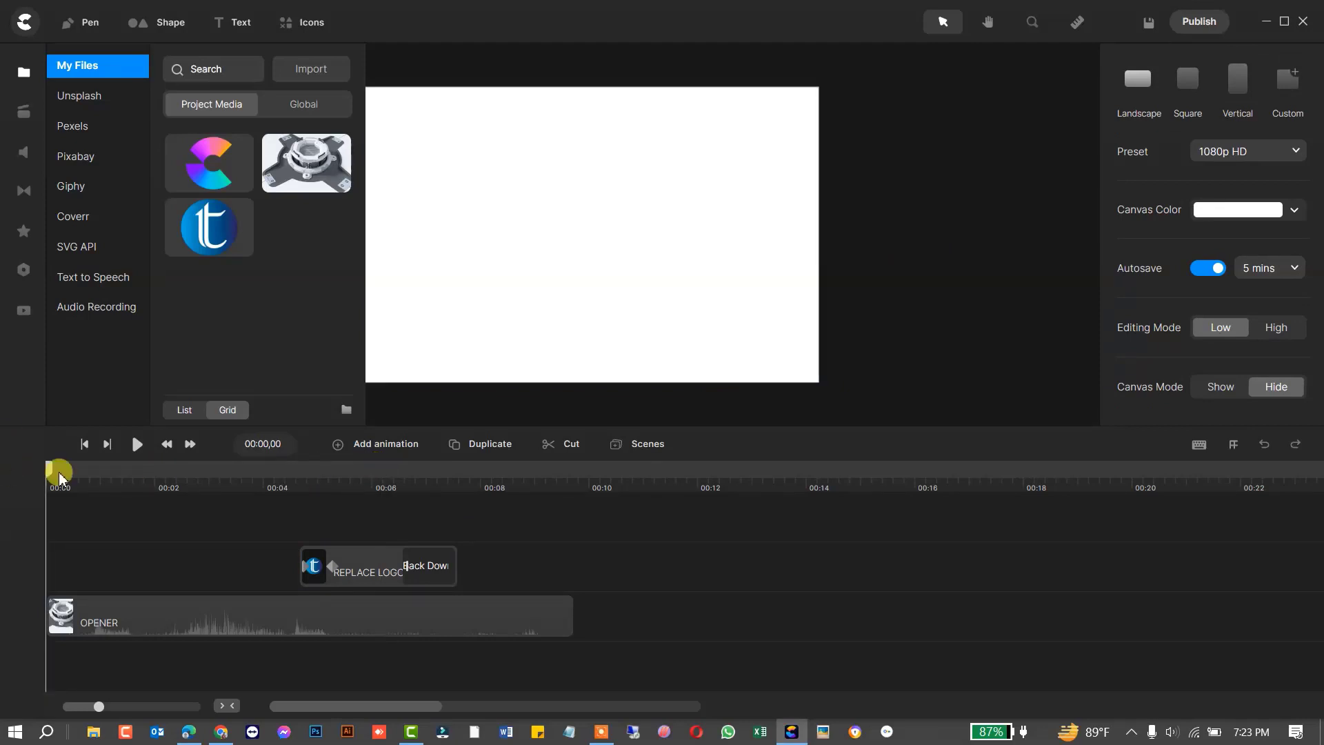
left_click(20, 71)
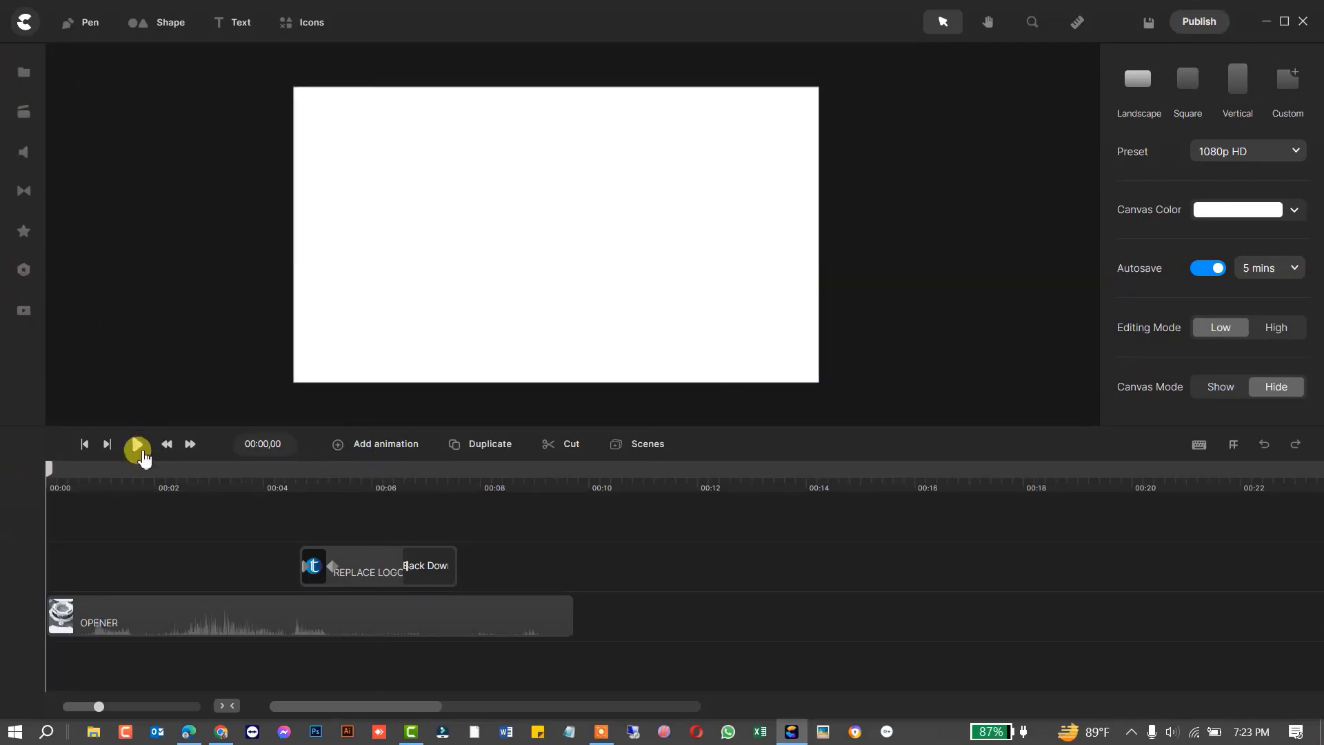
Play the opener to preview the replaced logo, pause it and return the playhead to the start of the timeline.
left_click(140, 448)
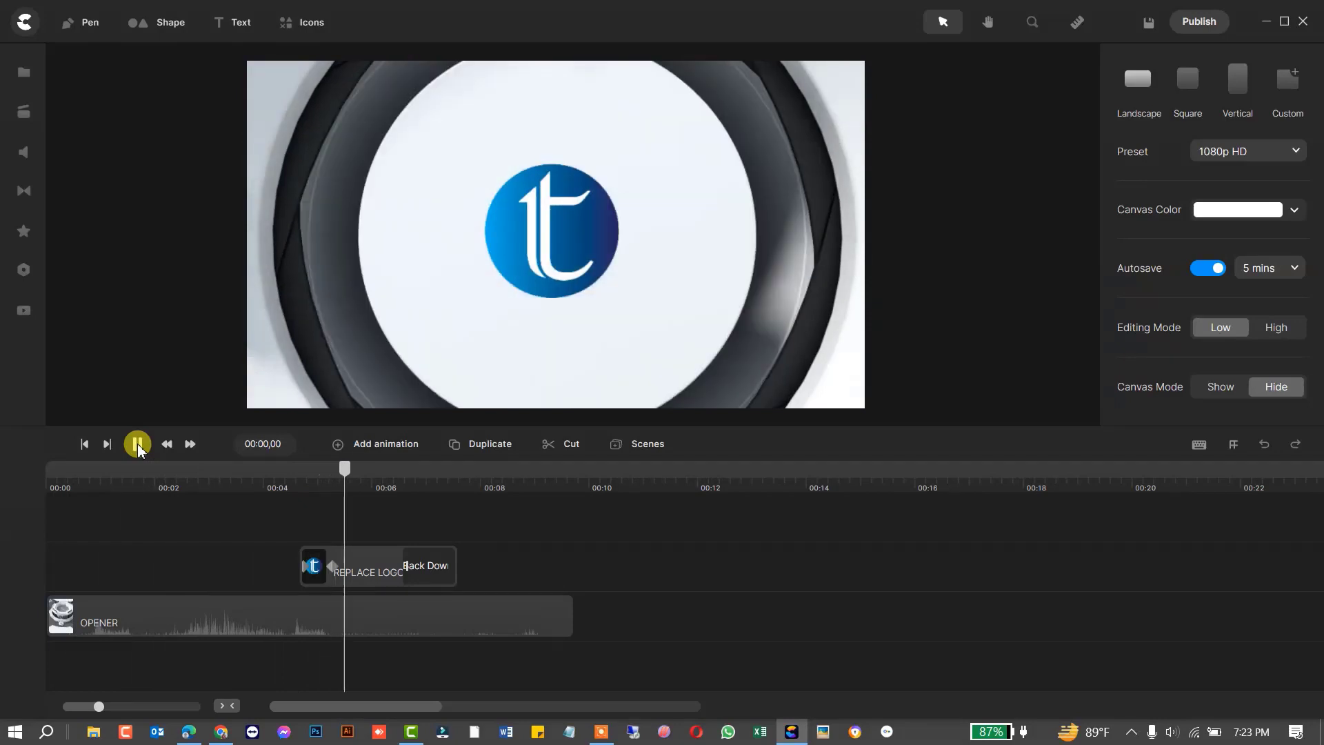
left_click(137, 445)
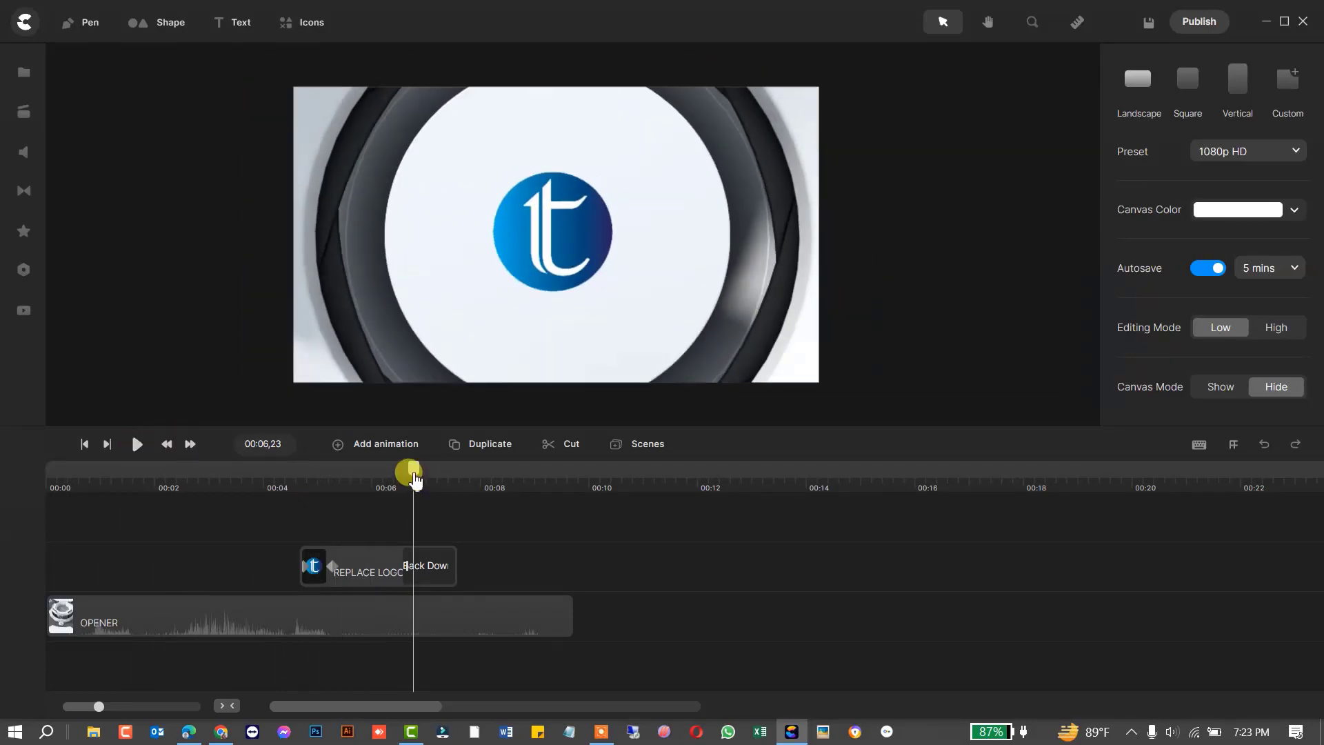
left_click_drag(415, 477, 234, 497)
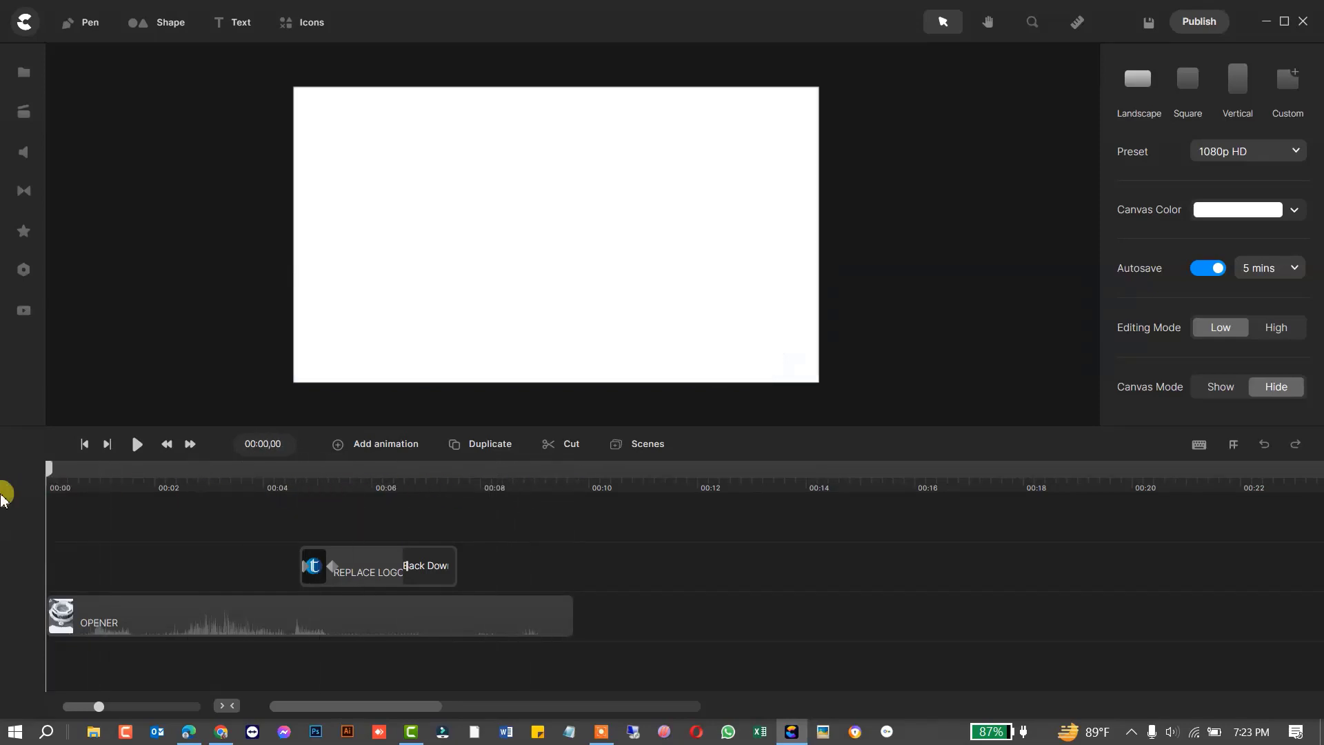
Examine the ready-made scenes in the Clay, Video Ads and Doodle categories of the scene library and close it without adding any.
left_click(648, 444)
scroll(703, 386, "down", 5)
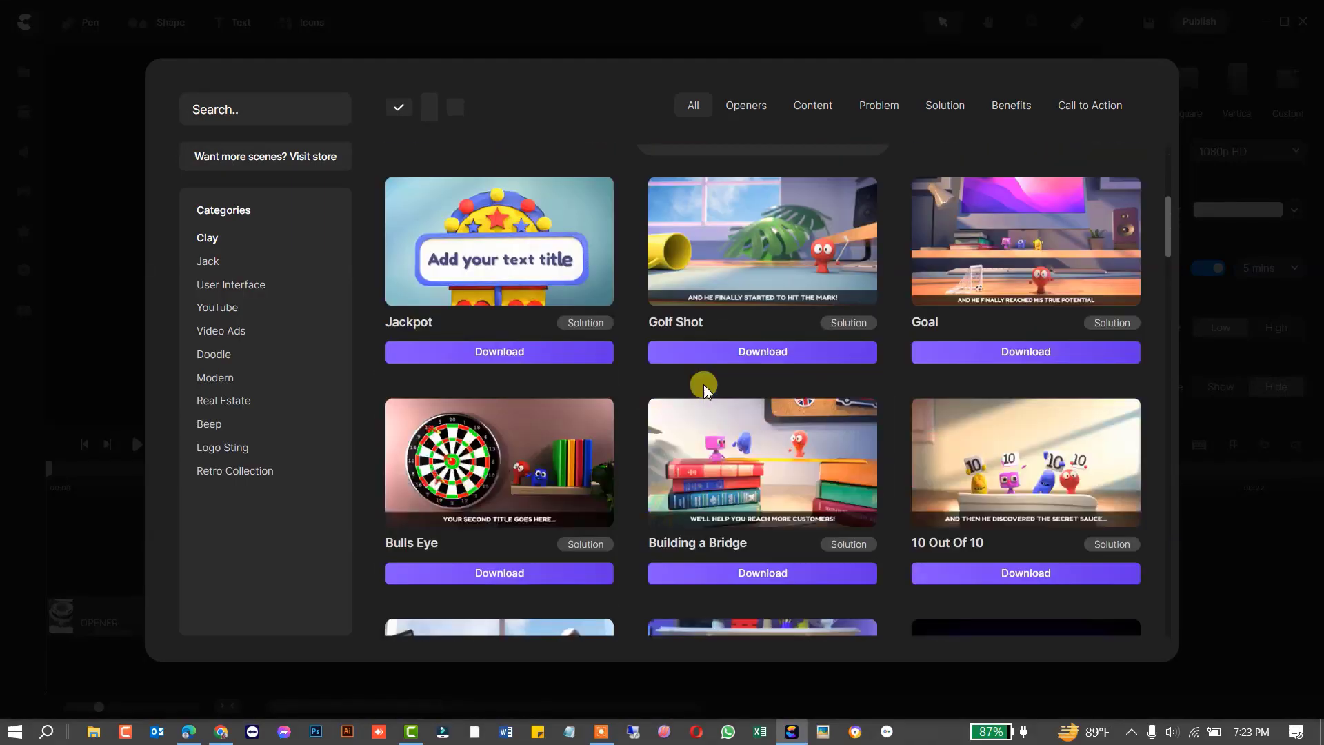
scroll(705, 390, "down", 5)
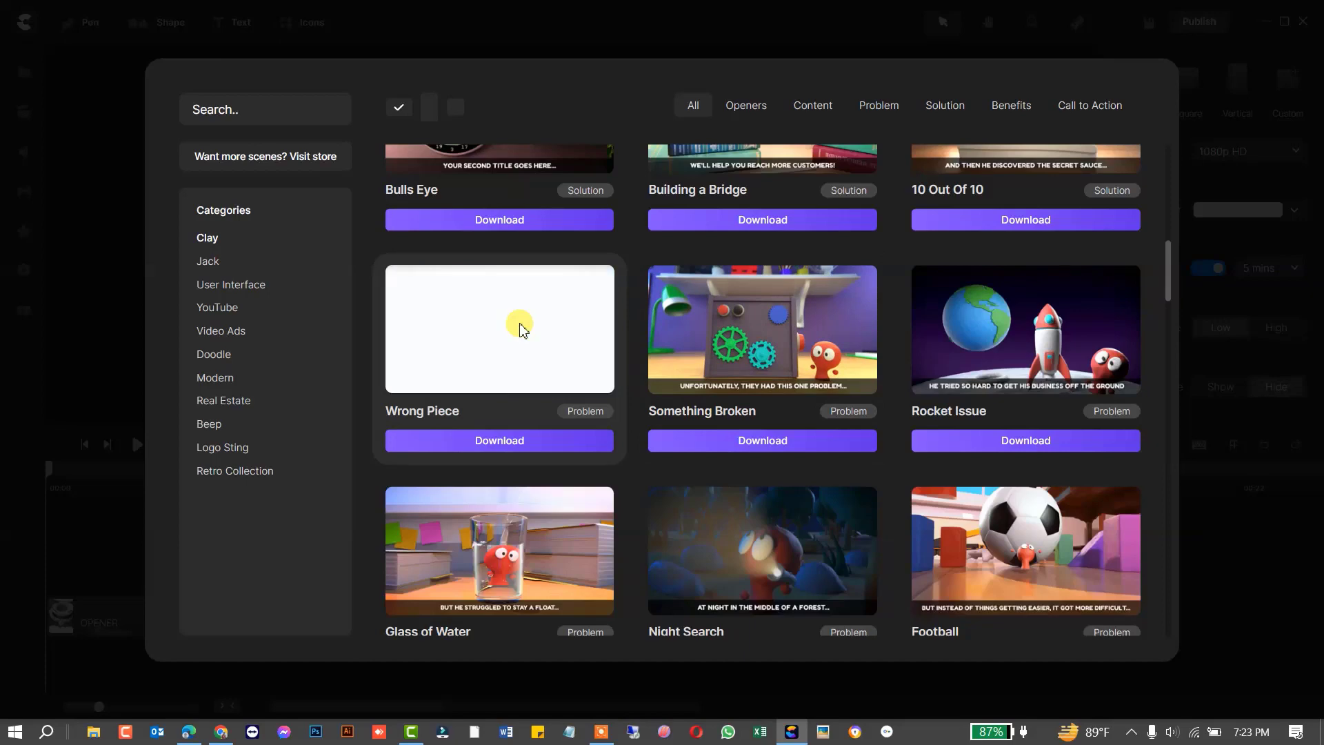
scroll(461, 356, "down", 2)
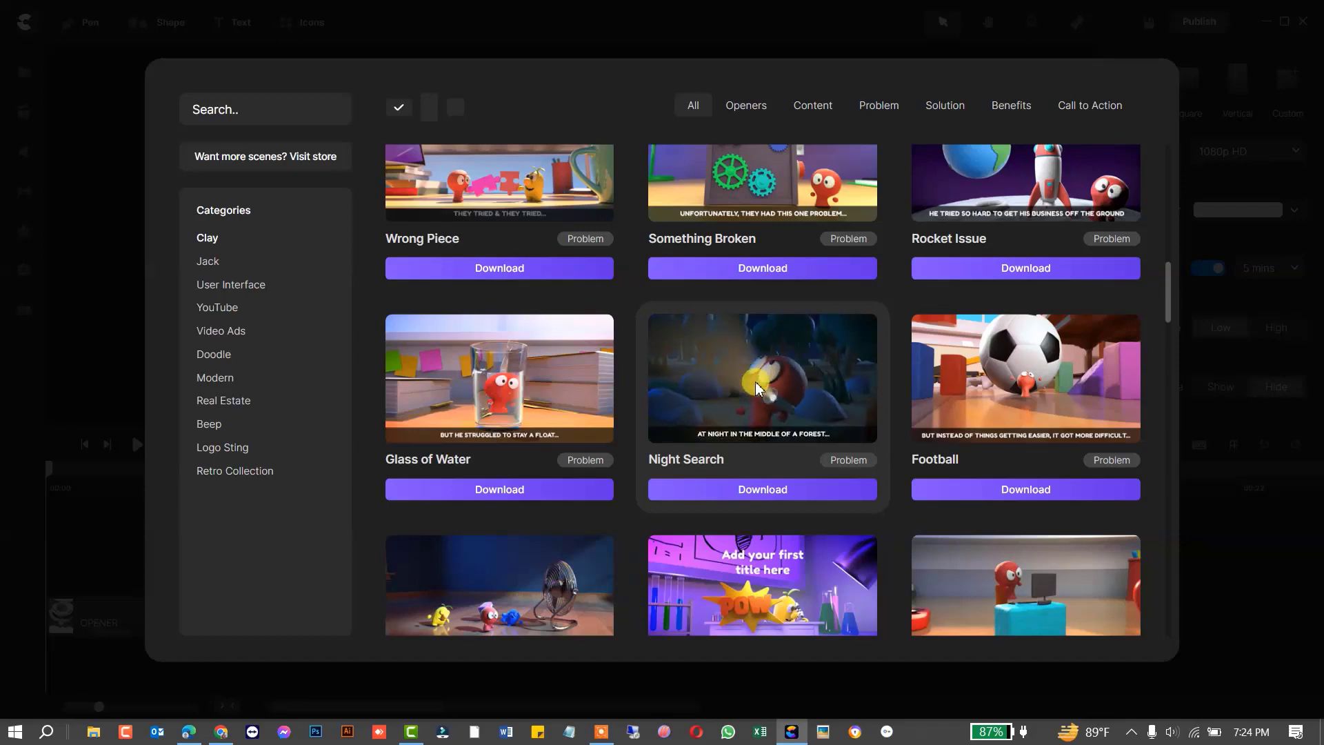
scroll(756, 388, "down", 5)
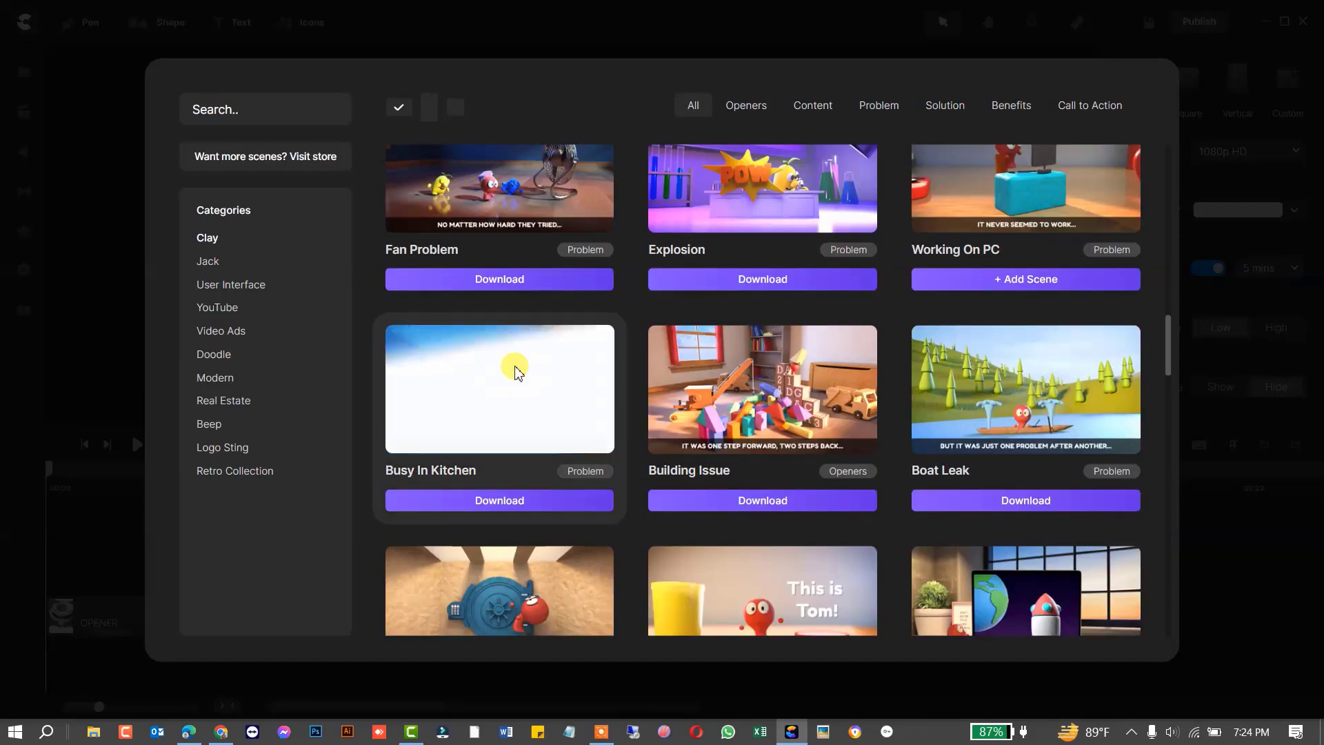
left_click(228, 332)
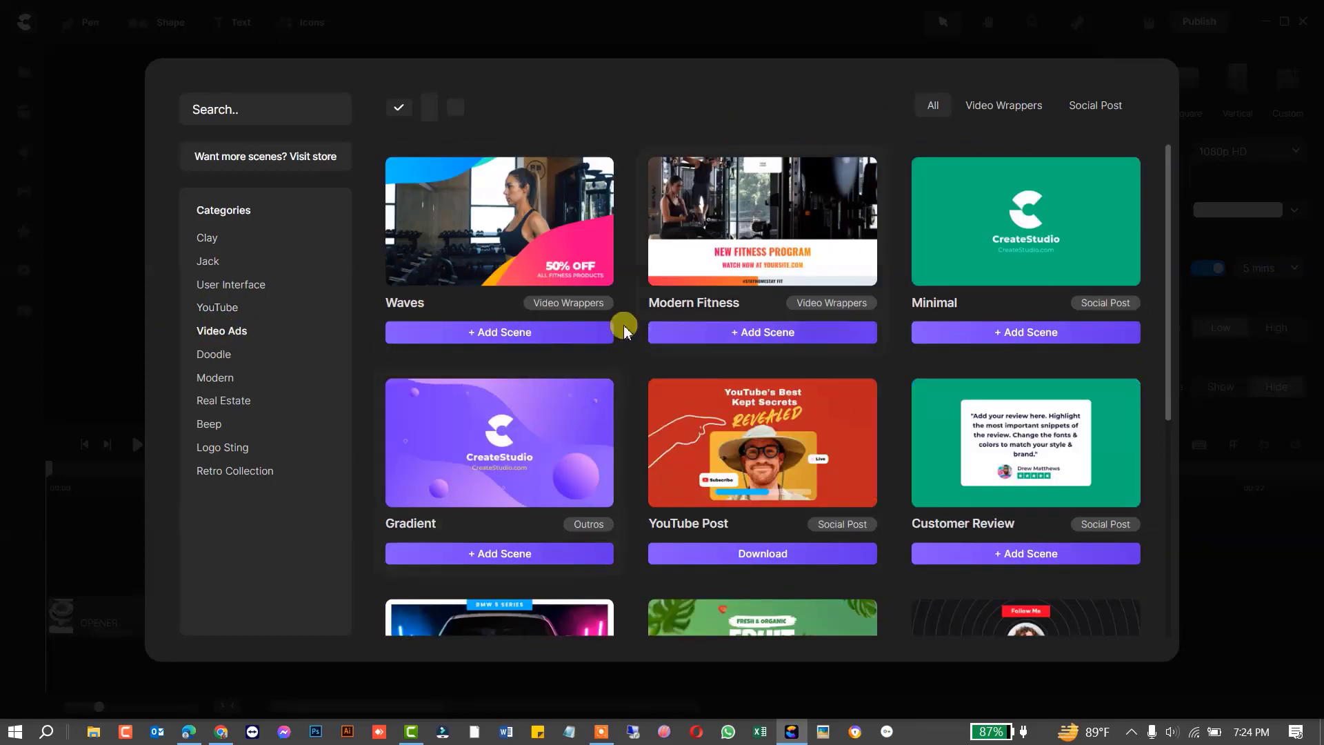
scroll(624, 324, "down", 5)
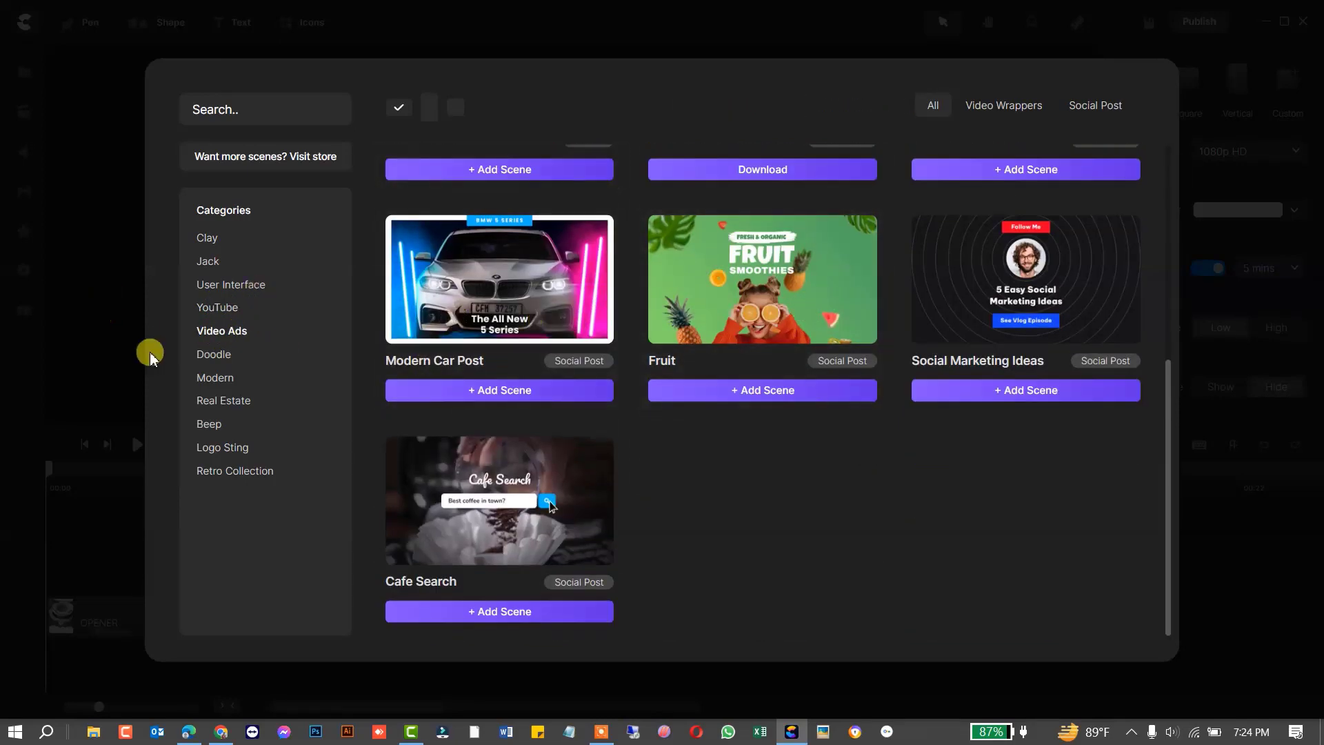
left_click(214, 355)
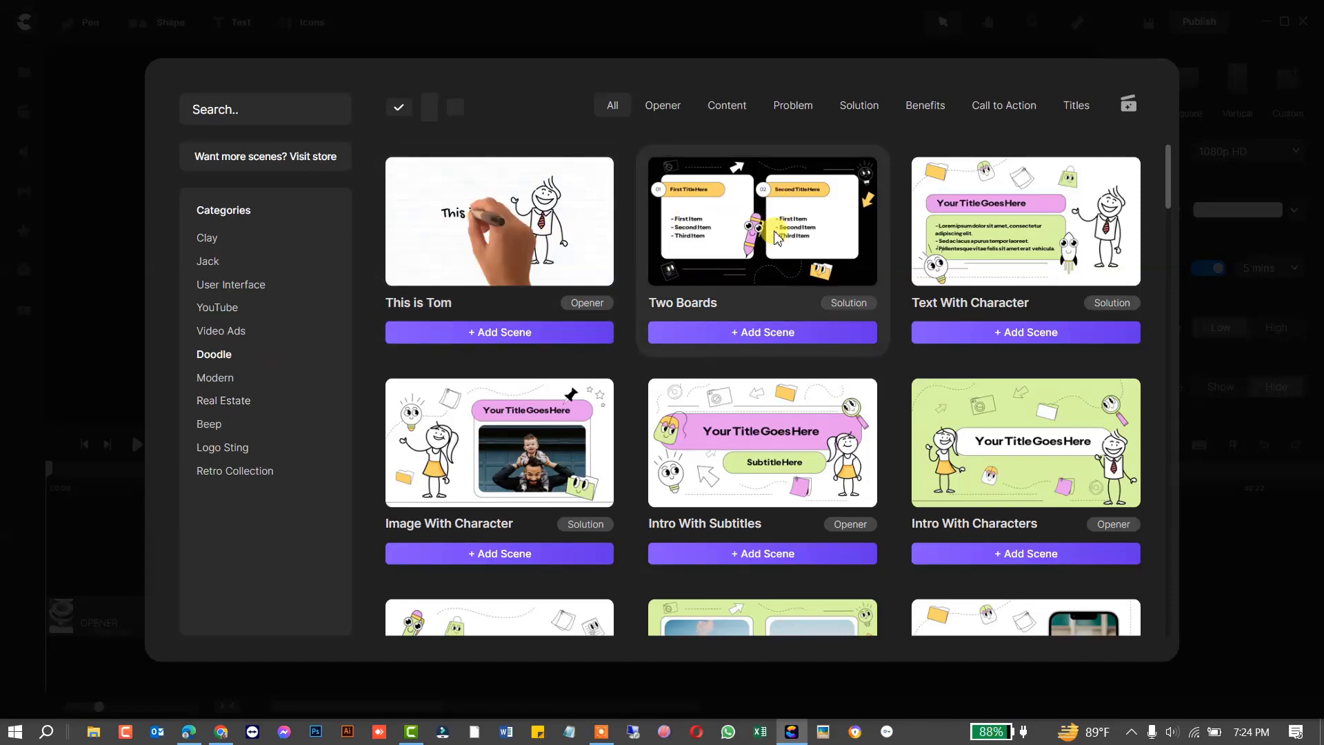
scroll(776, 255, "down", 3)
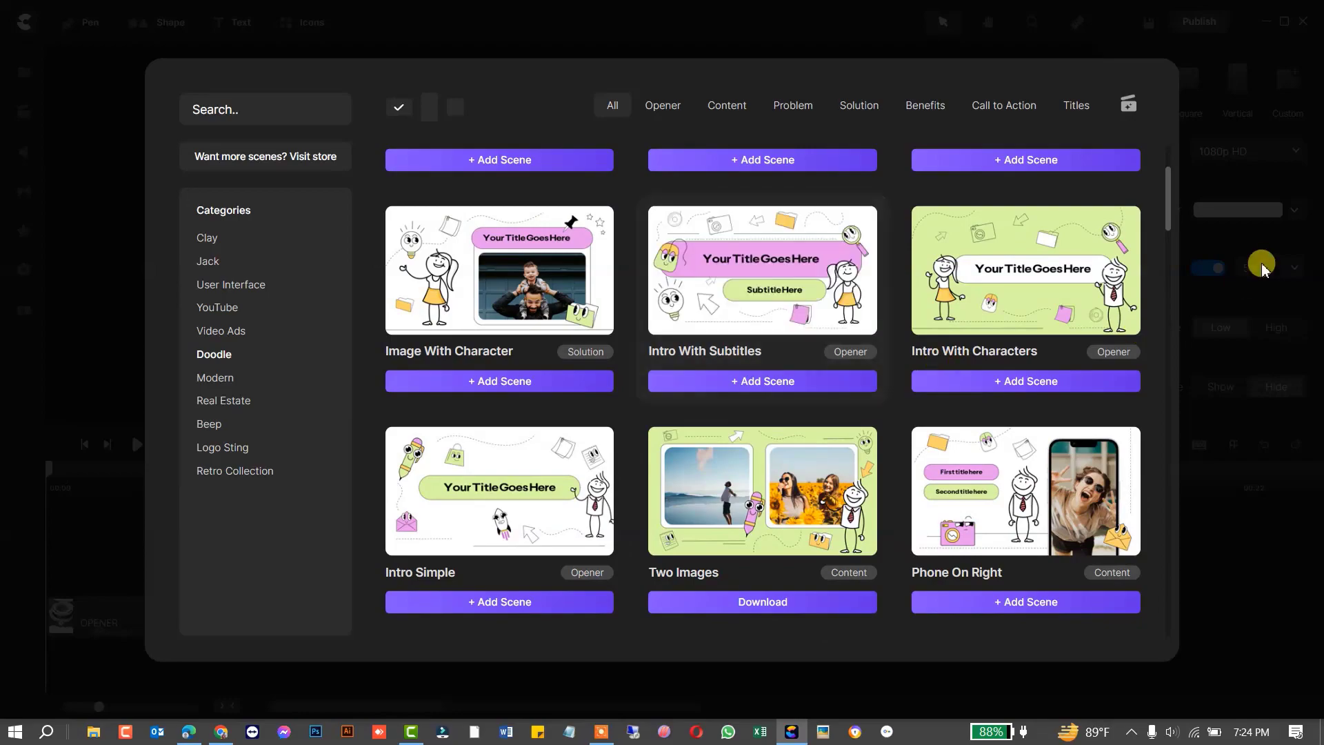
left_click(1237, 360)
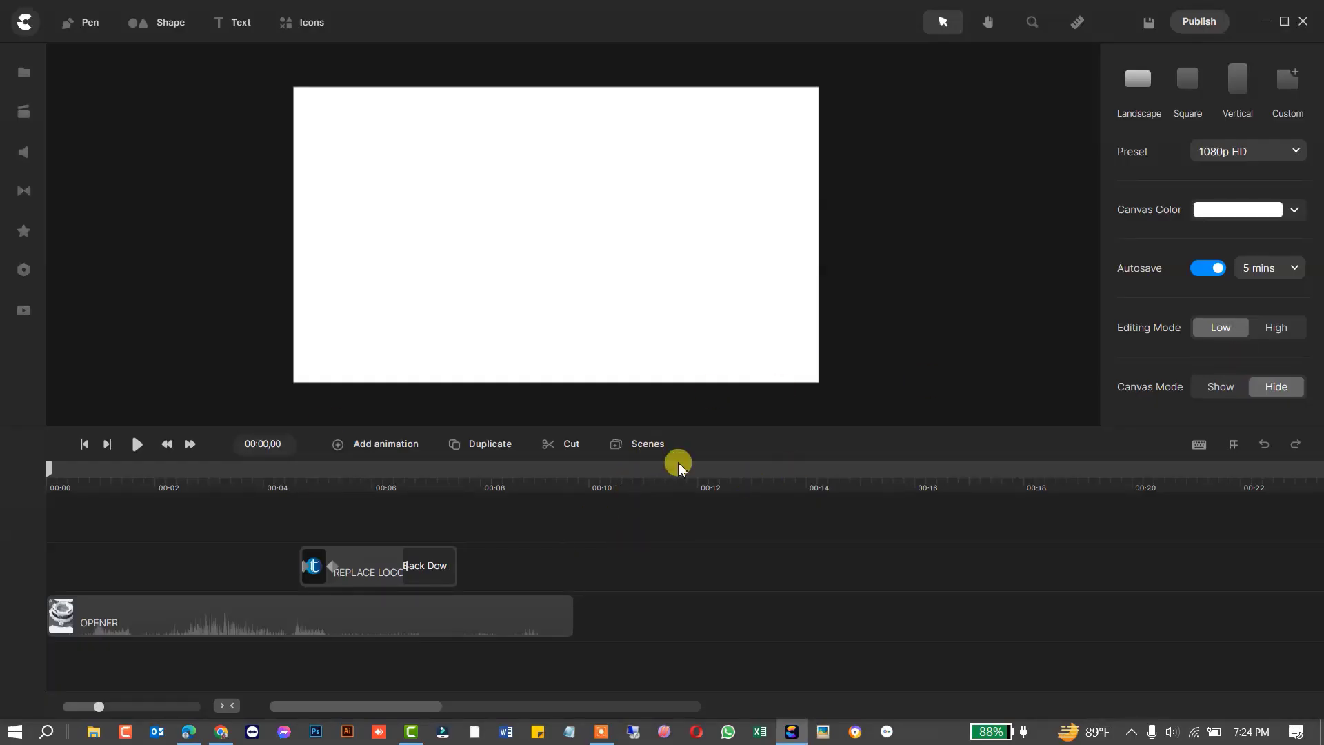